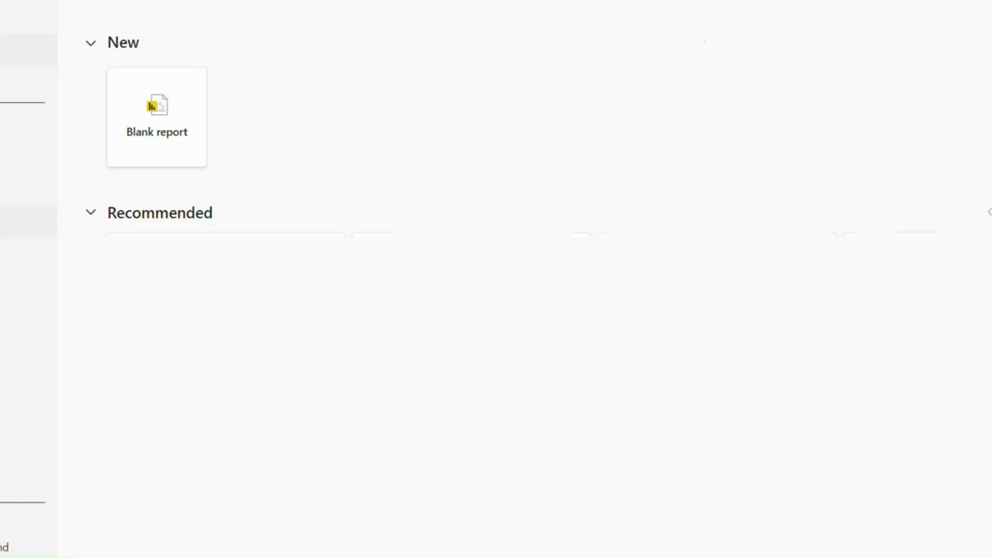
Step: Open the global options and look through the list of preview features
left_click(3, 535)
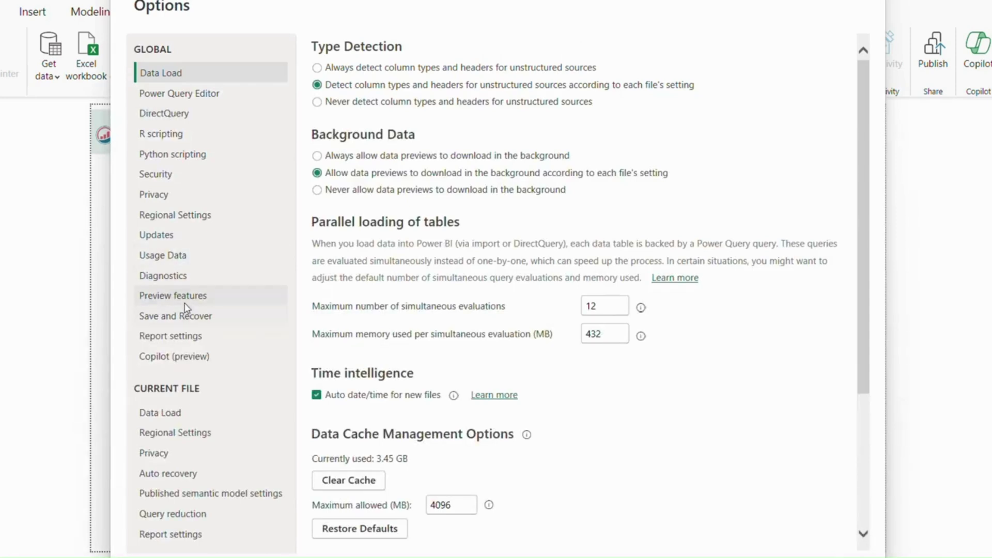
left_click(187, 305)
scroll(461, 439, "down", 3)
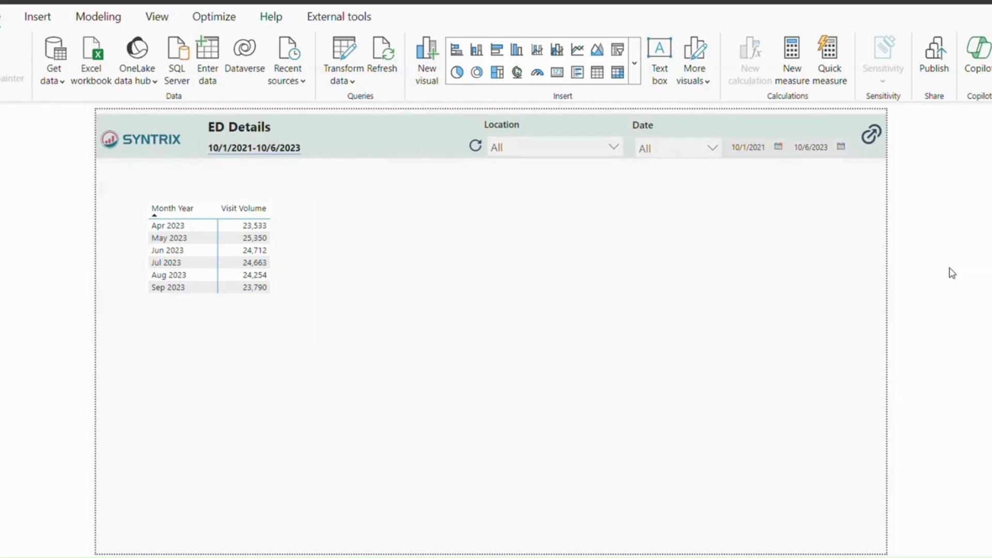
Step: Start a new visual calculation on the Month Year and Visit Volume matrix
left_click(298, 296)
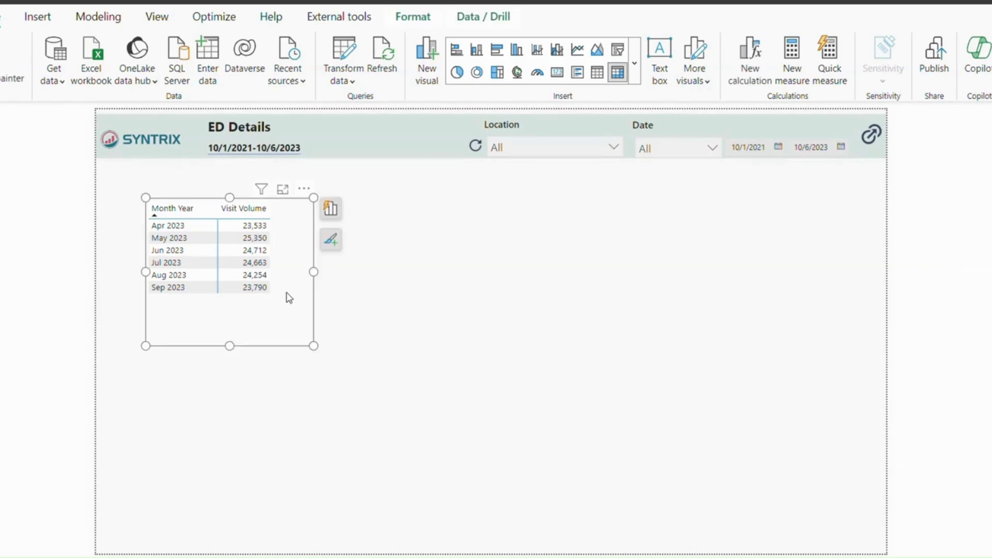
left_click(750, 58)
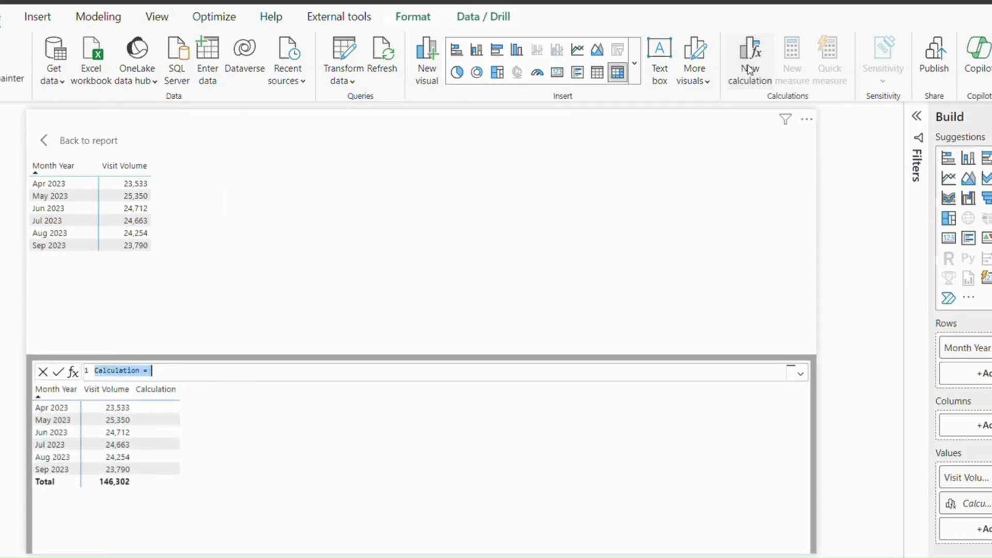
left_click(748, 78)
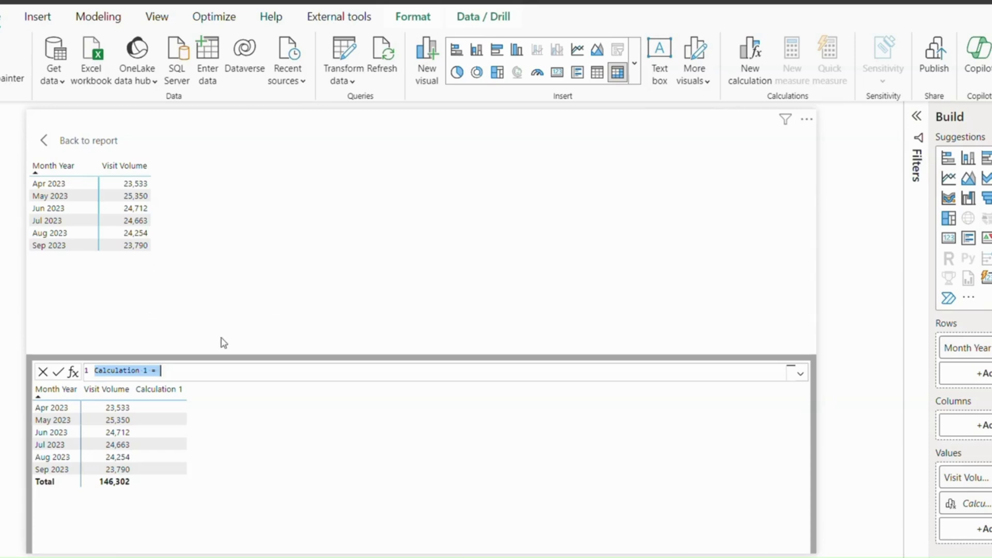
Step: Build a calculation from the Versus previous template, using [Visit Volume] for both field placeholders, and commit it
left_click(73, 372)
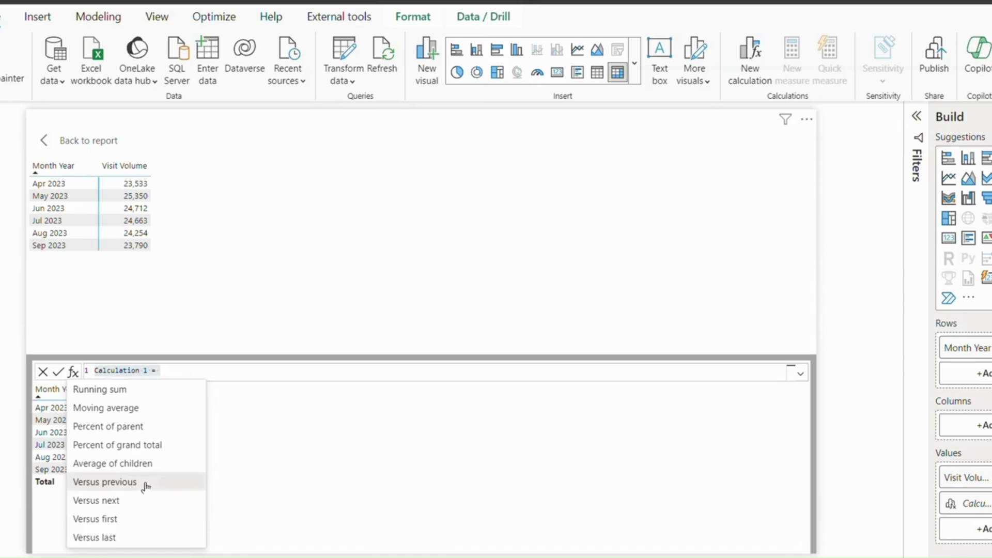
left_click(146, 483)
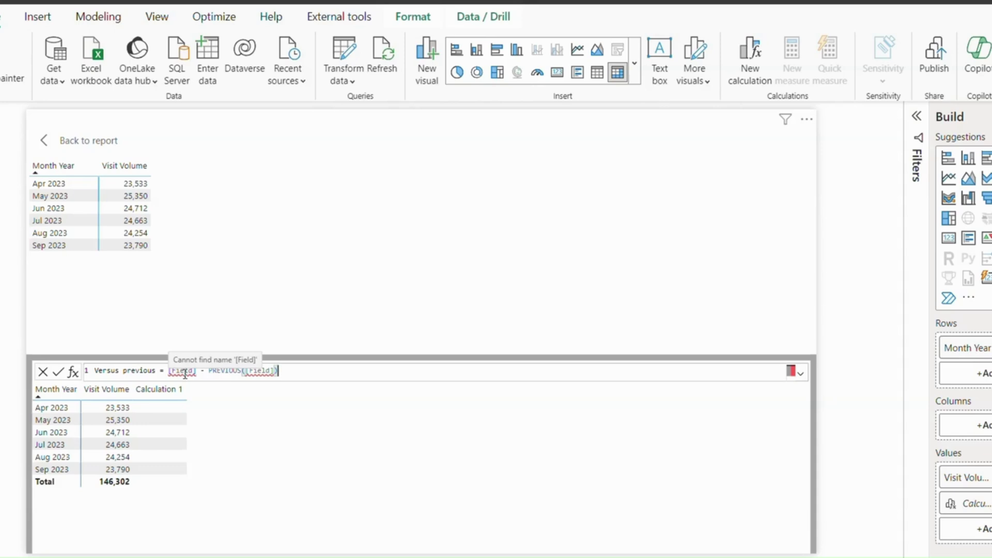
double_click(185, 372)
type("visit")
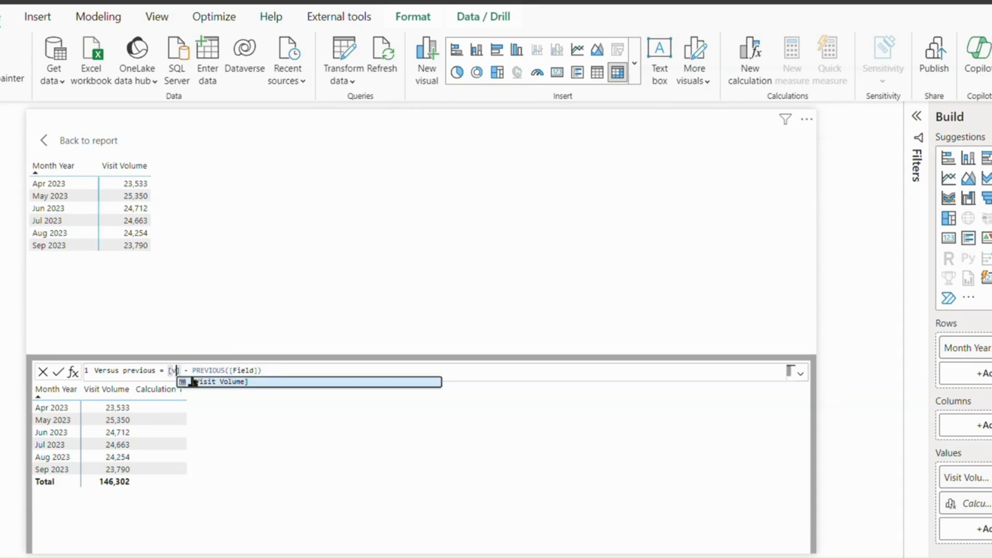
left_click(236, 383)
double_click(292, 370)
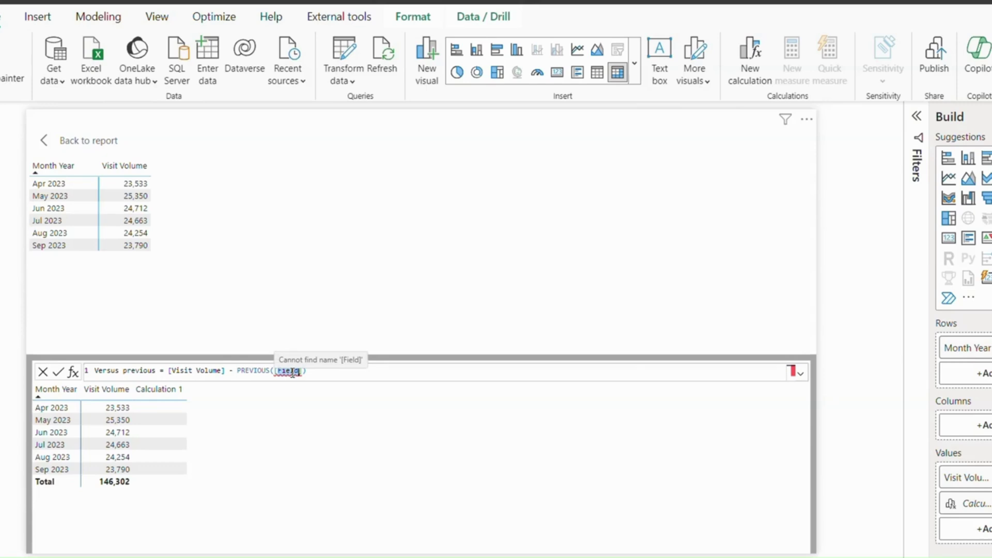
type("visi")
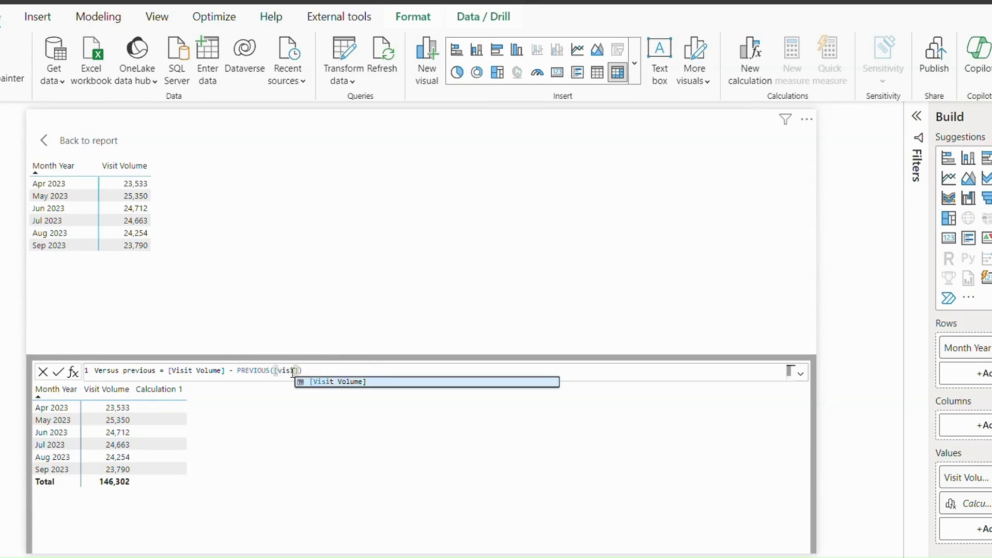
key("Tab")
key("Return")
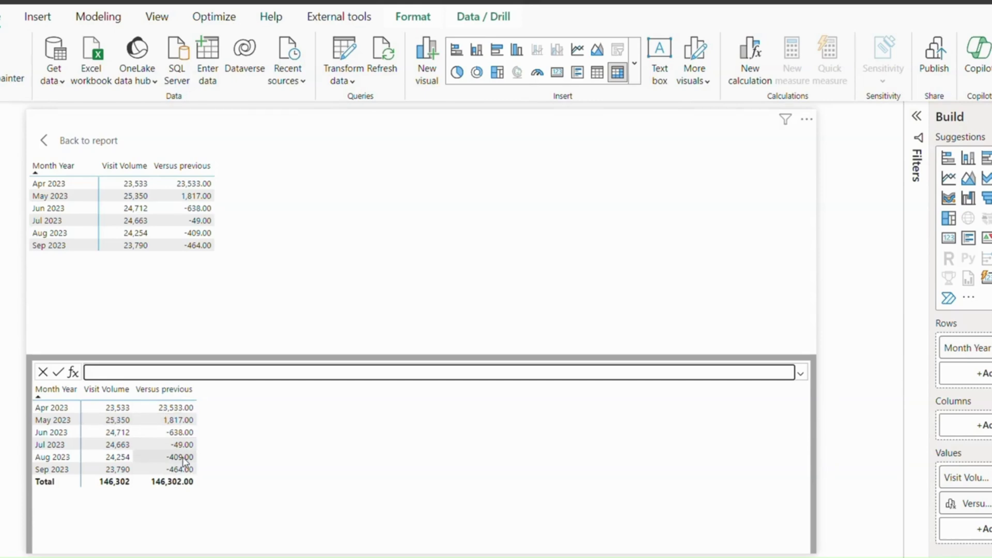
Step: Add a calculation from the Versus next template, using [Visit Volume] for both field placeholders, and commit it
left_click(73, 372)
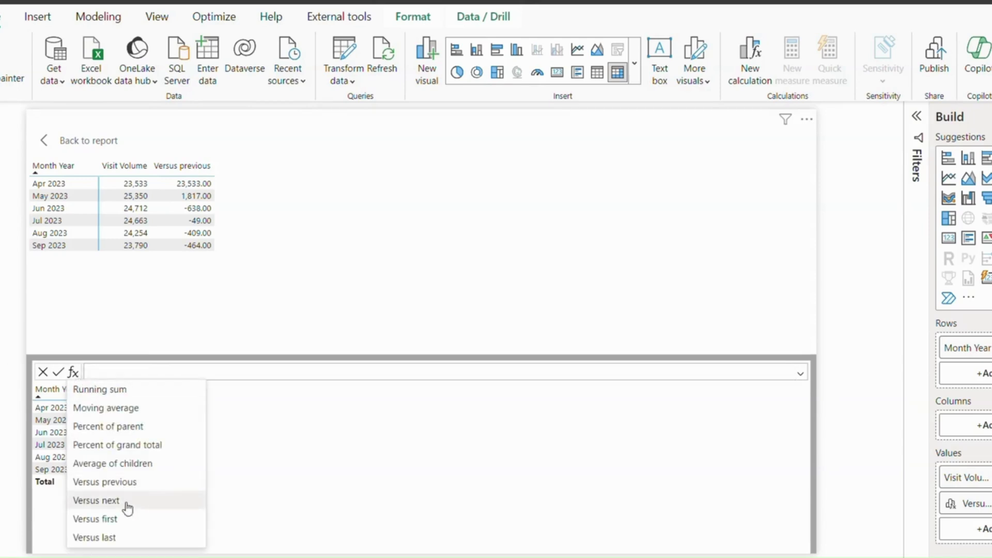
left_click(127, 502)
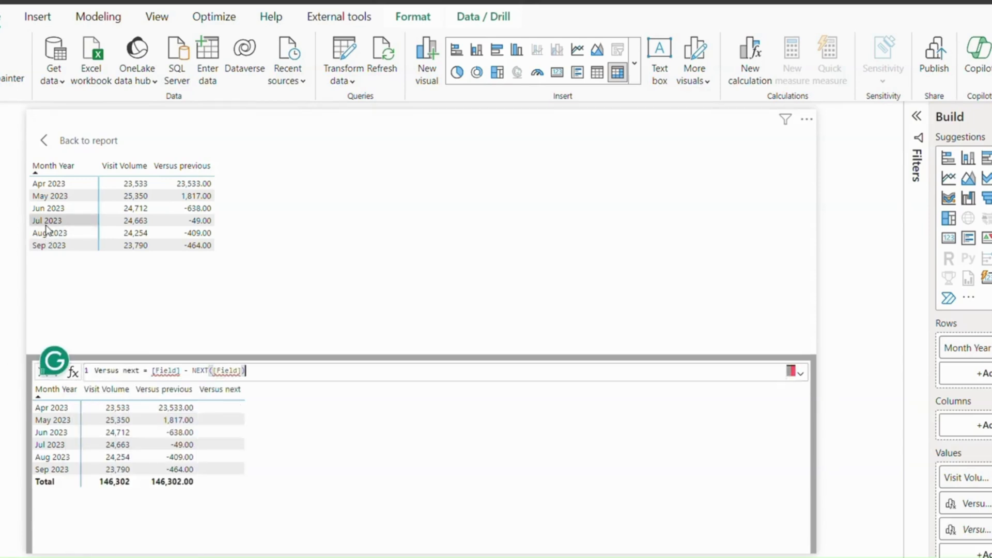
double_click(156, 370)
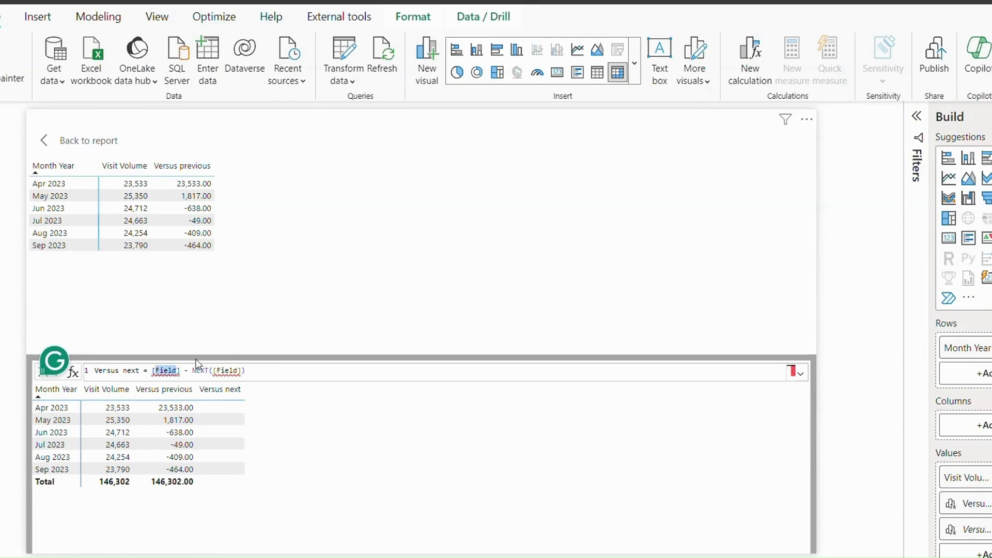
type("Visit Volume")
key("Tab")
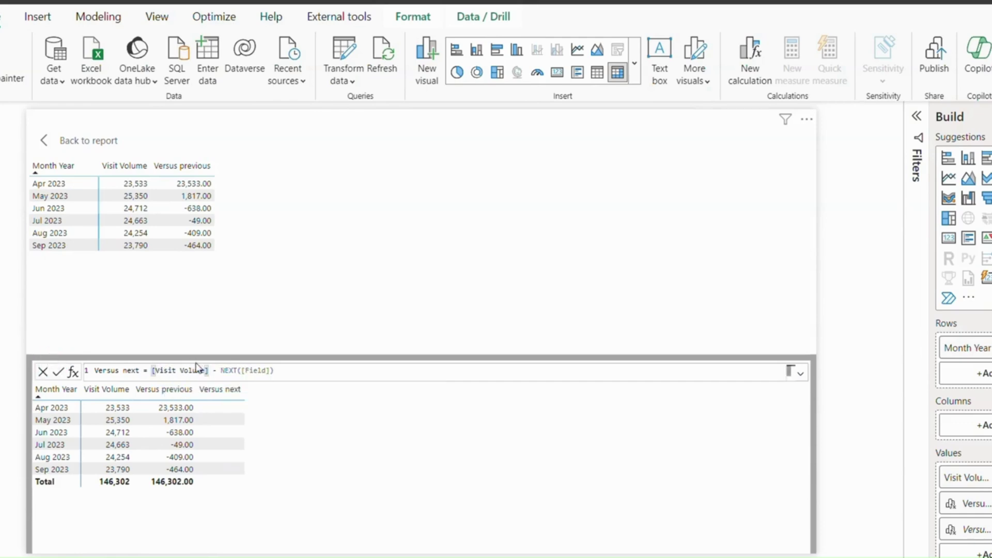
double_click(257, 371)
type("Visit Volume")
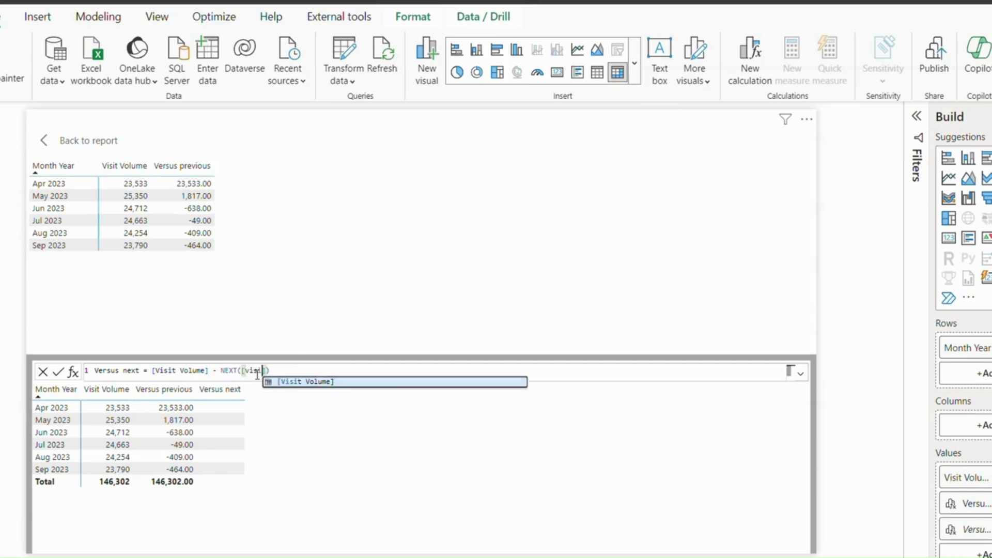
key("Tab")
key("Return")
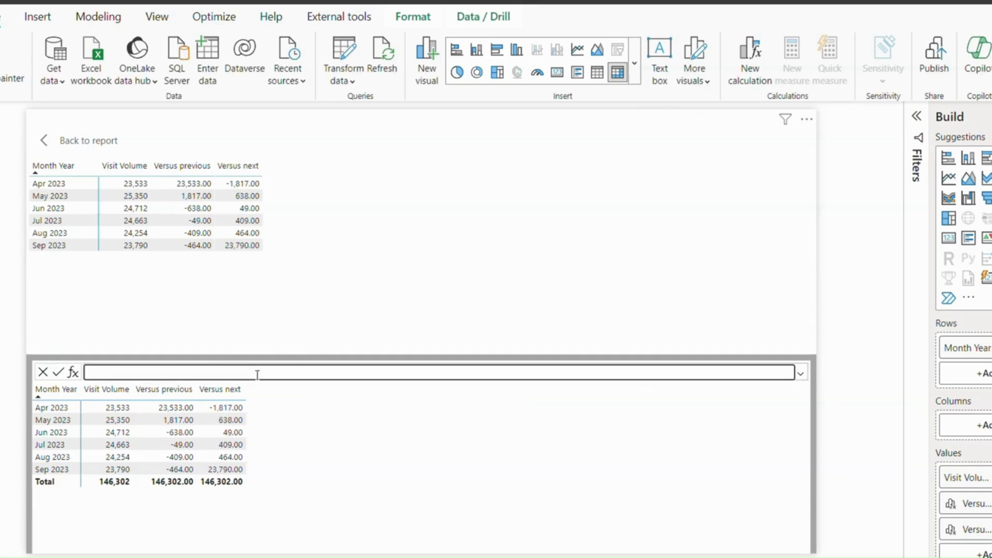
Step: Add a calculation from the Running sum template with [Visit Volume] as its field and commit it
left_click(423, 4)
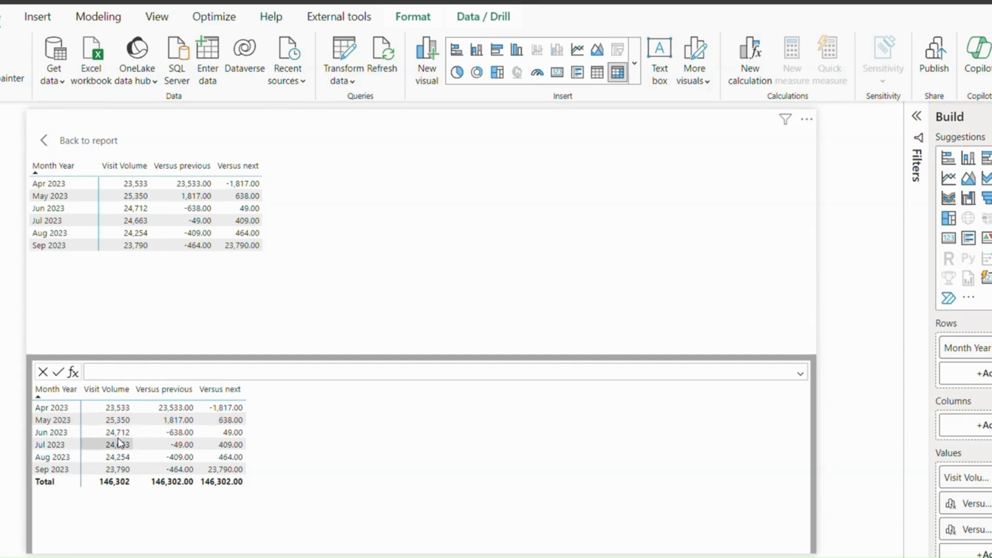
left_click(73, 372)
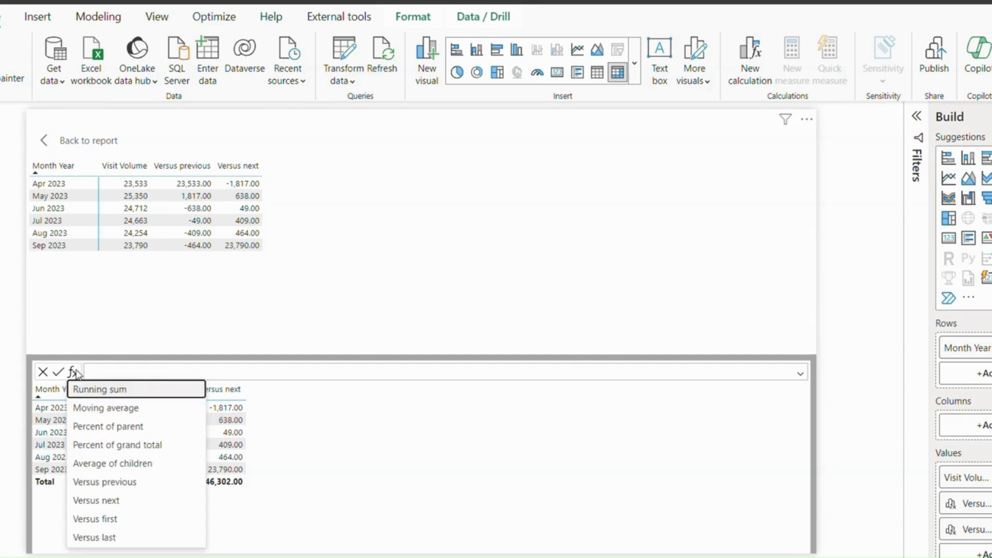
left_click(99, 394)
double_click(207, 370)
type("V")
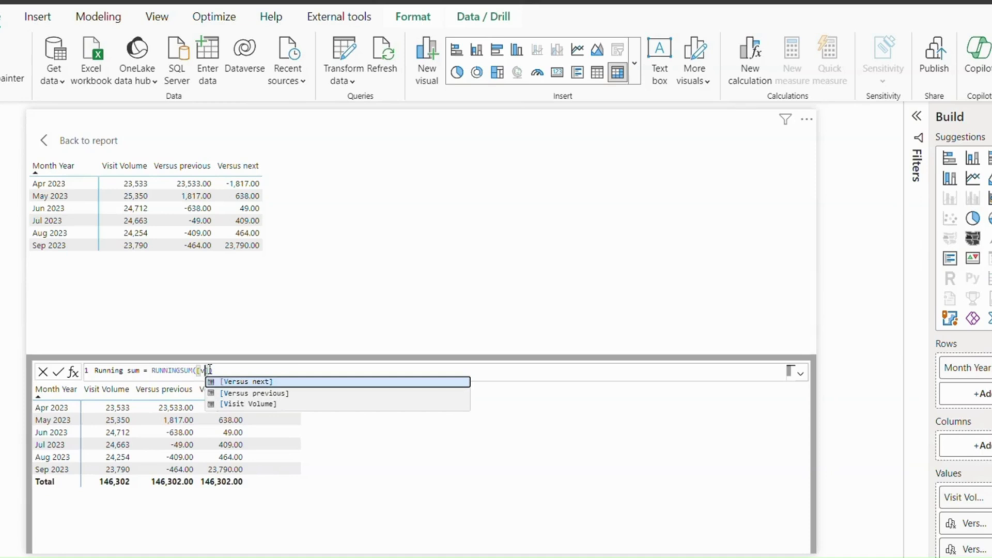
type("isit")
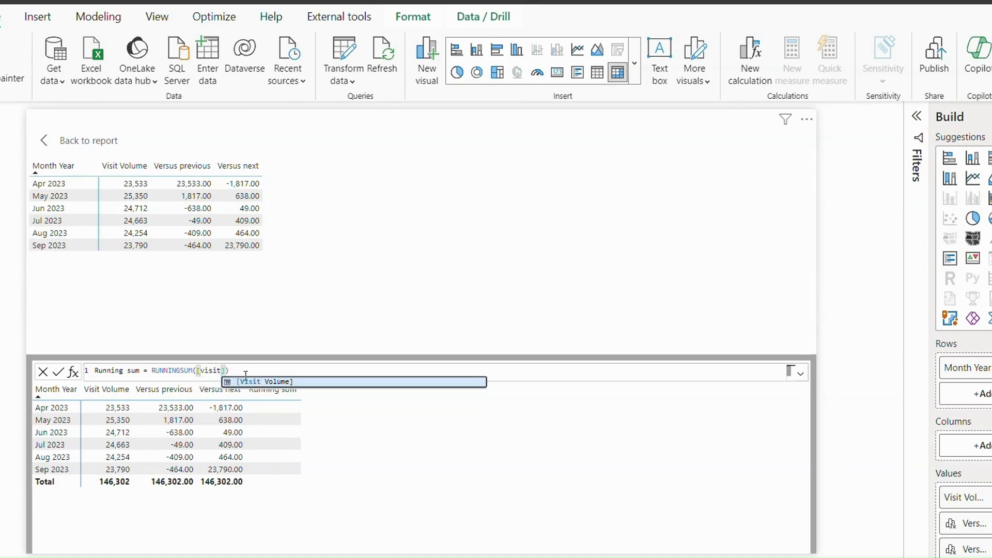
left_click(248, 382)
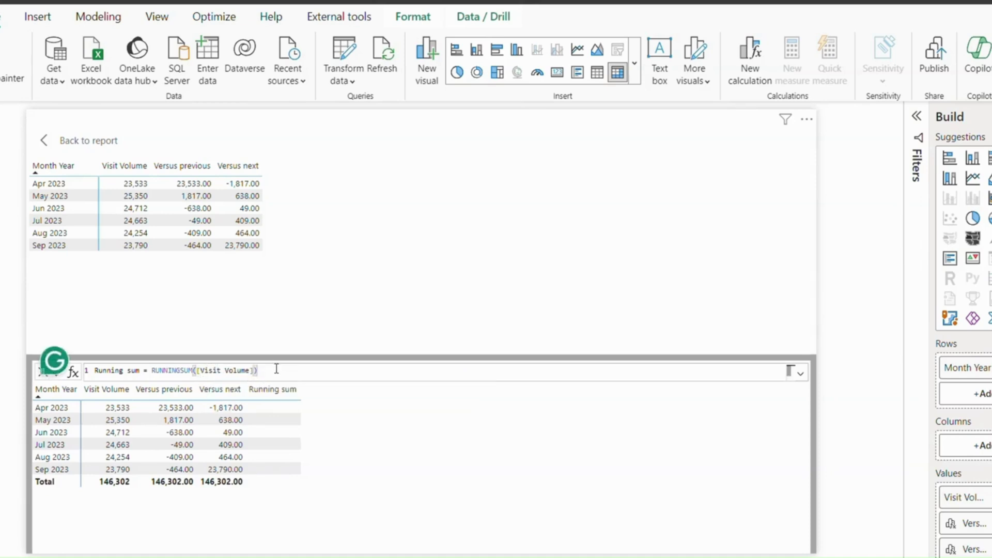
key("Return")
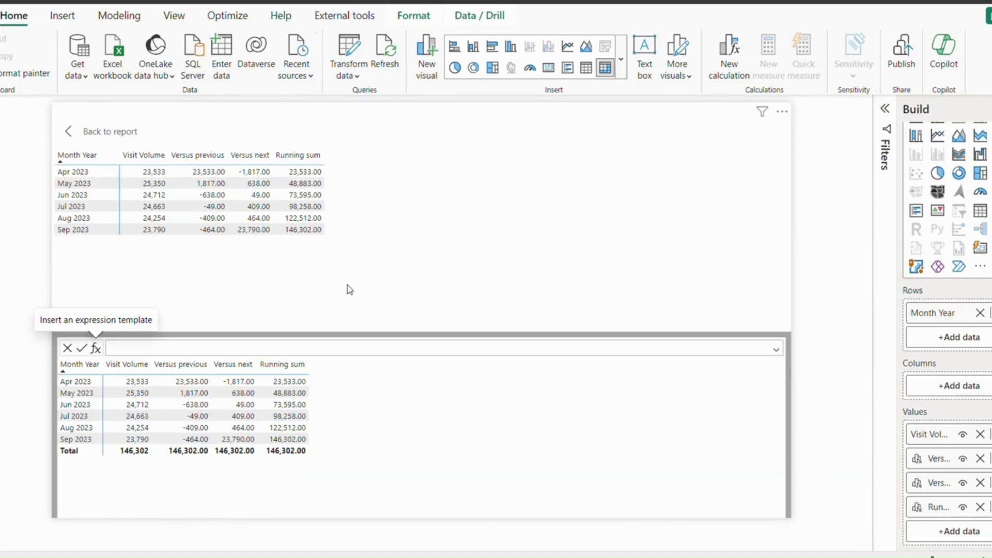
Step: Insert the Percent of grand total template and set the first DIVIDE argument to [Visit Volume]
left_click(95, 348)
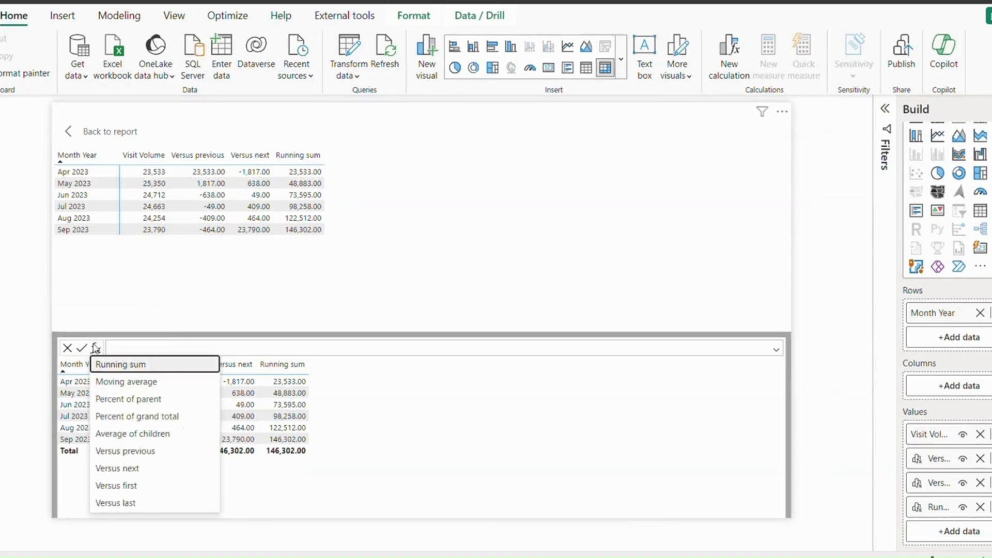
left_click(175, 416)
double_click(251, 346)
type("[v")
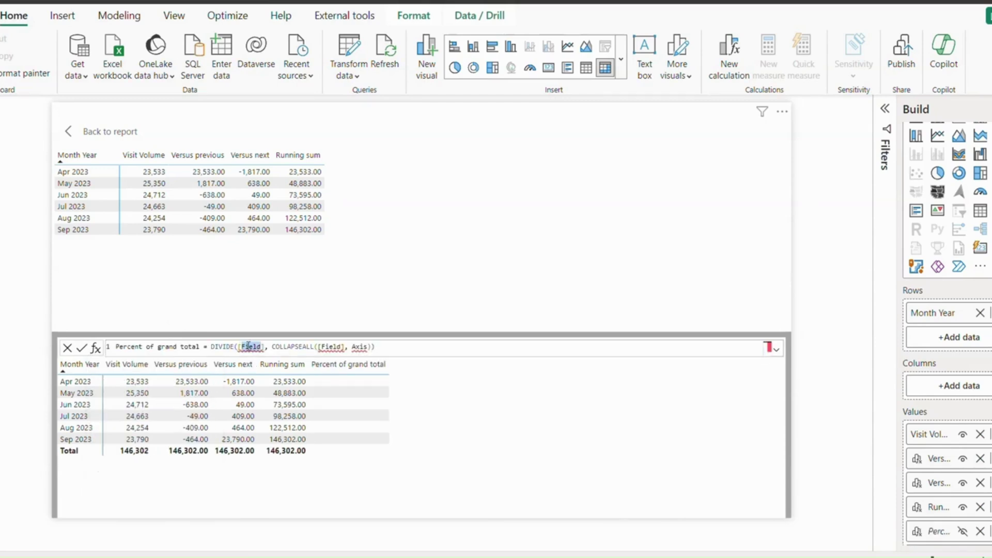
type("isi")
key("Tab")
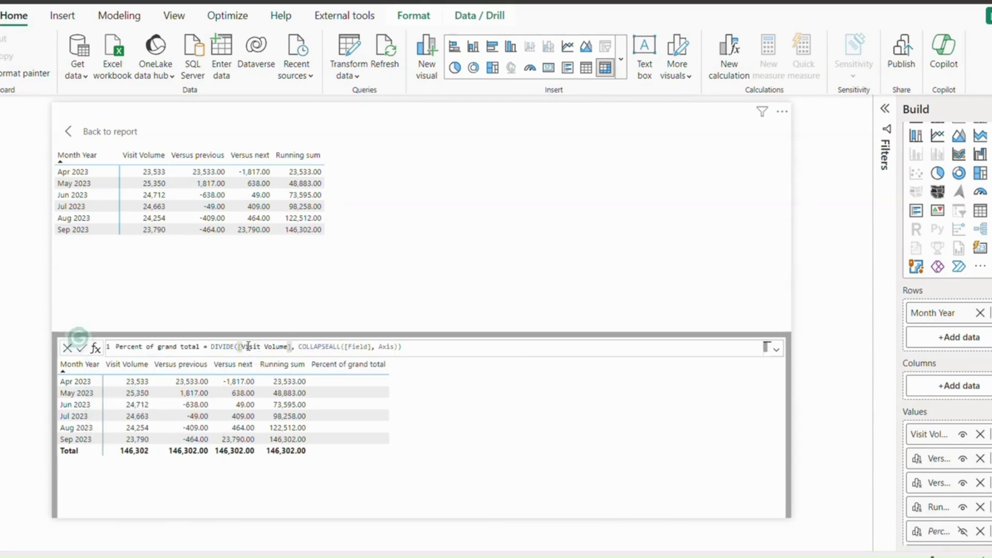
Step: Complete the COLLAPSEALL part of the formula with [Visit Volume] and ROWS, and commit the calculation
double_click(346, 346)
type("[visi")
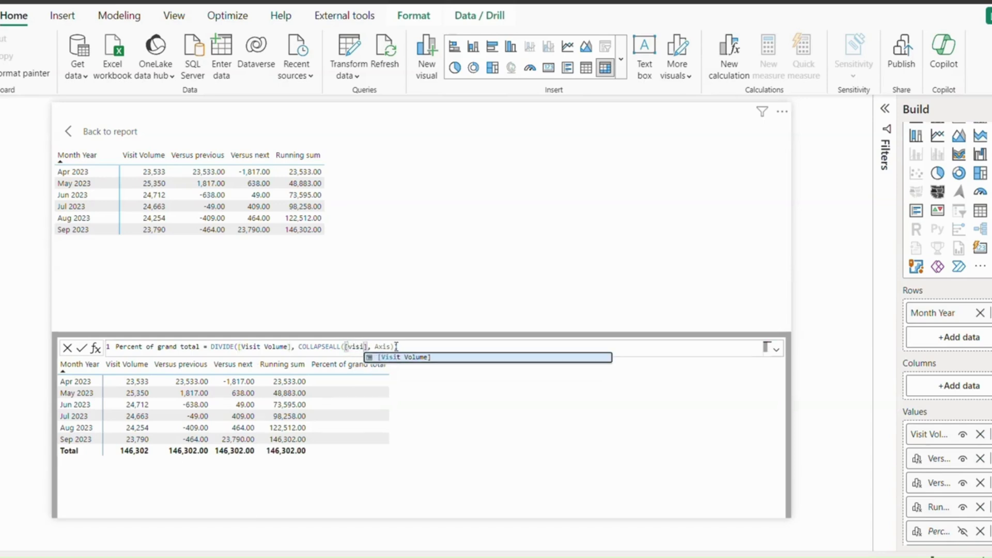
key("Tab")
double_click(415, 346)
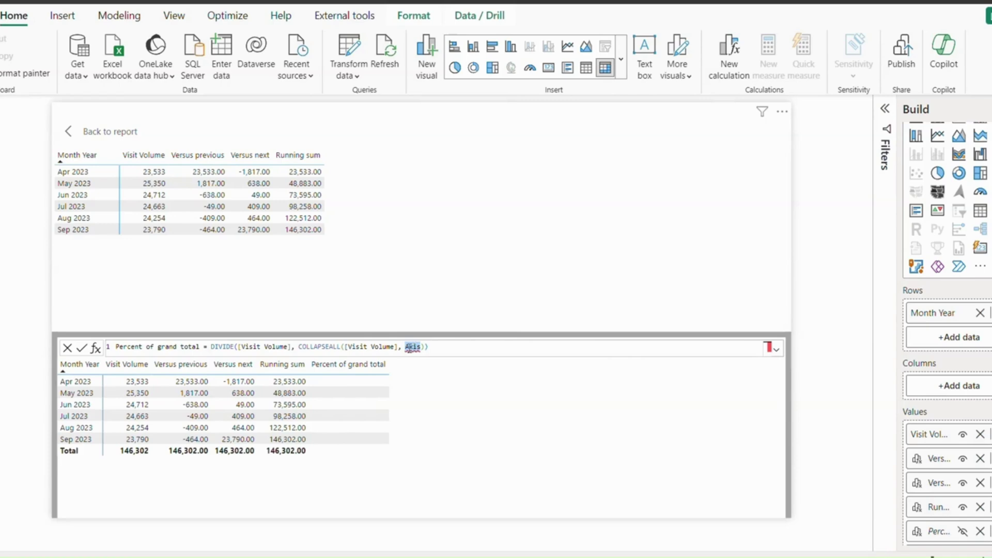
key("BackSpace")
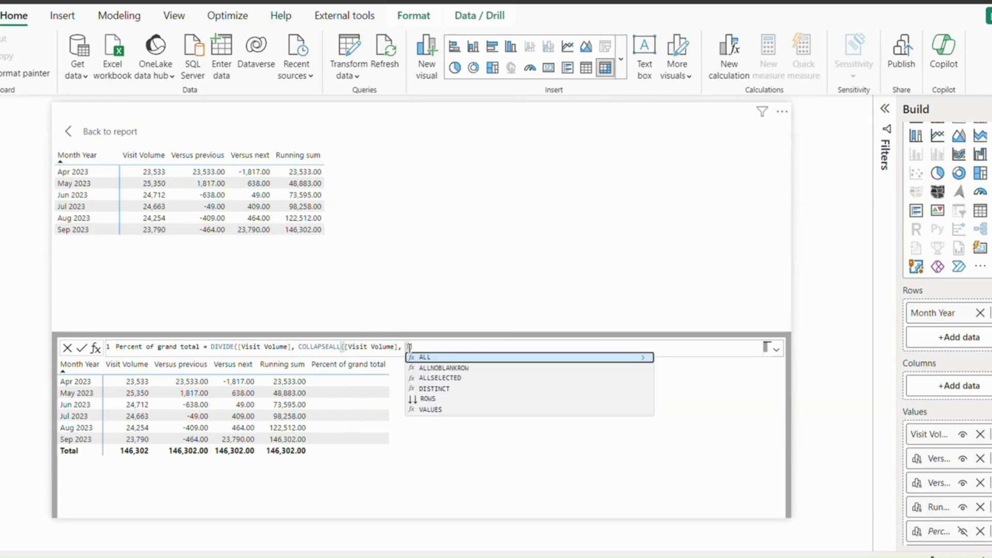
left_click(429, 400)
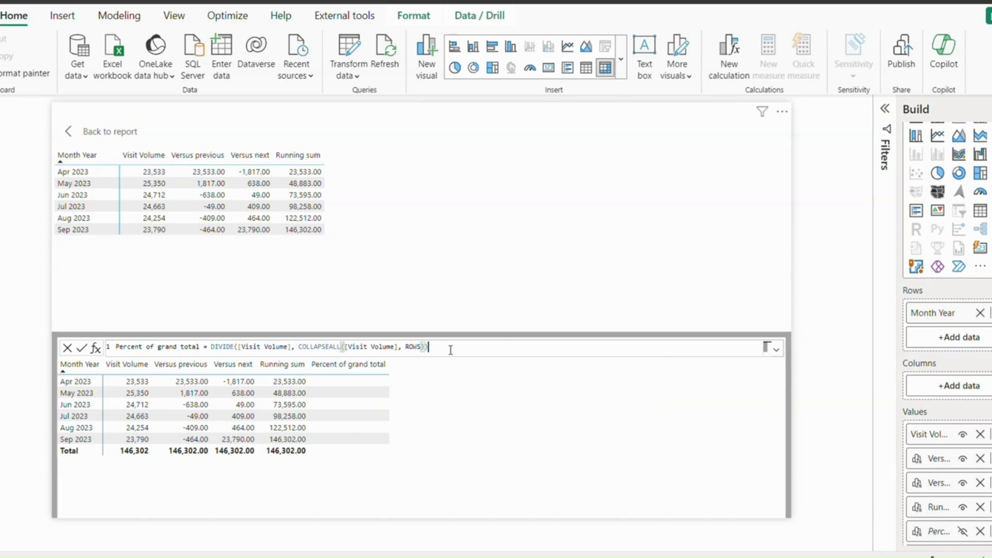
key("Return")
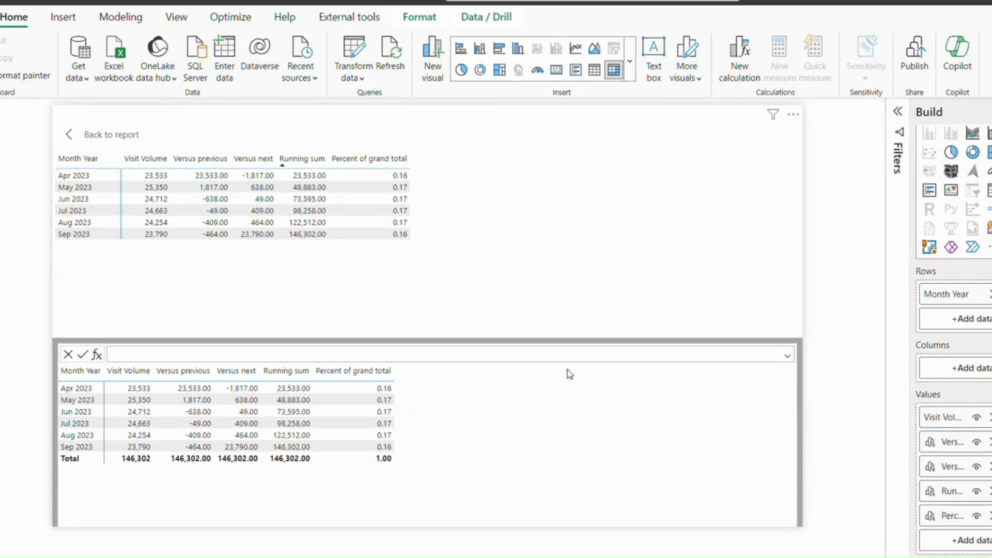
Step: Return to the report page and display the Visit Volume measure's definition and format settings
left_click(96, 139)
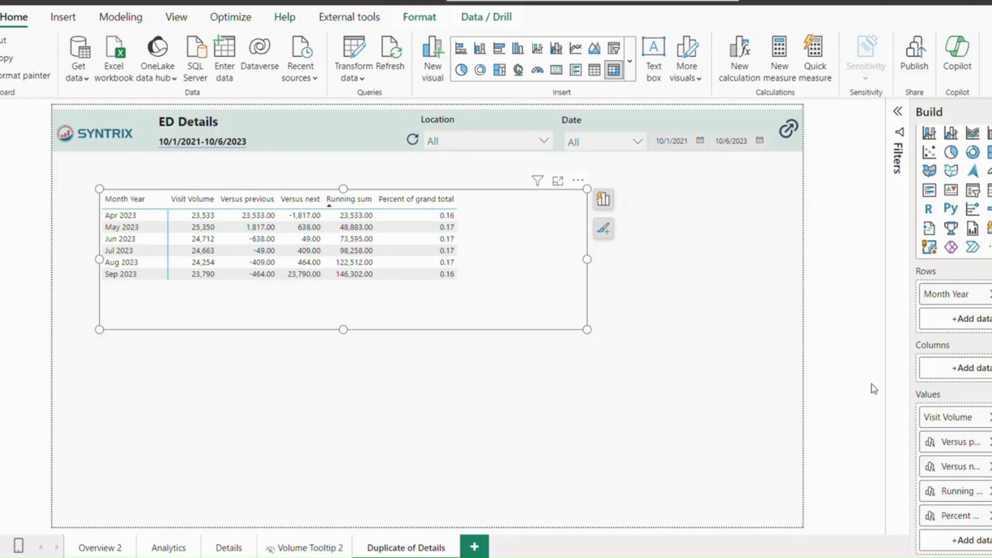
left_click(949, 424)
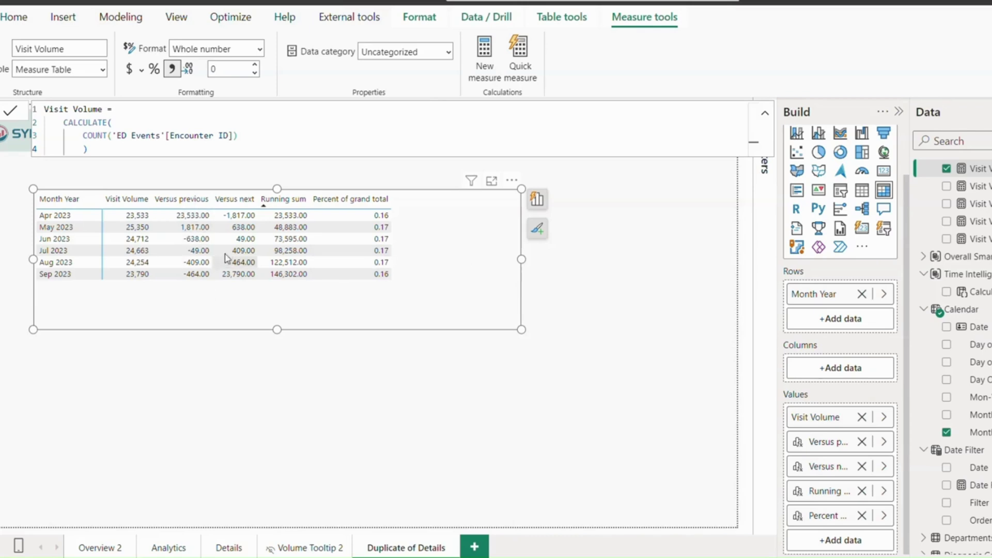
Step: Wrap the Versus previous calculation in a FORMAT function with the format string "#,##0" and commit it
left_click(885, 450)
left_click(940, 455)
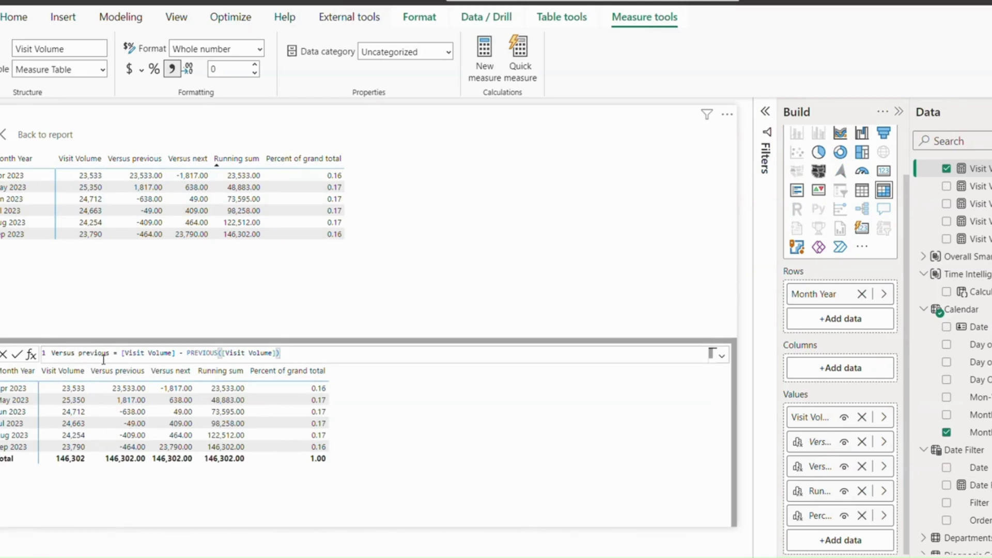
left_click(120, 353)
type("forma")
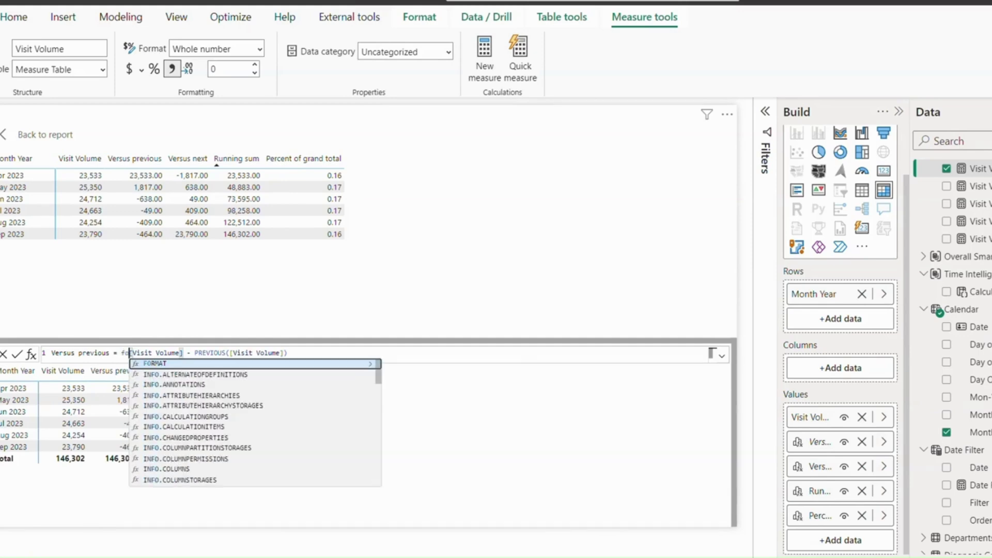
type("t")
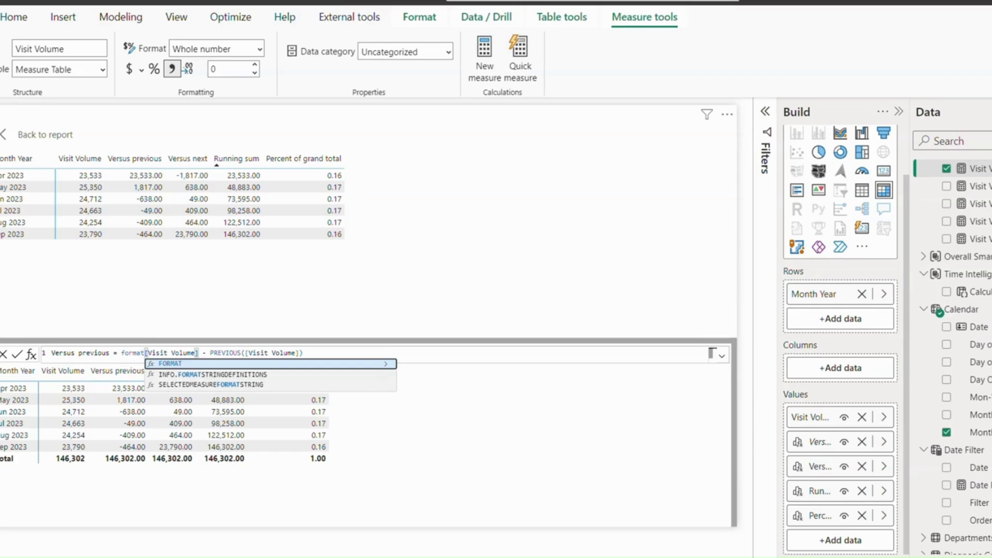
type("(")
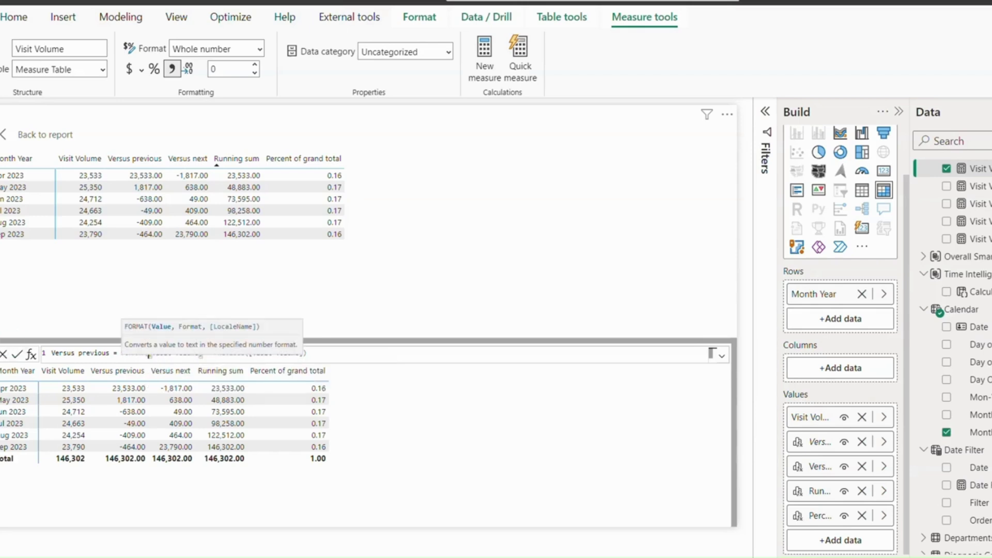
left_click(323, 351)
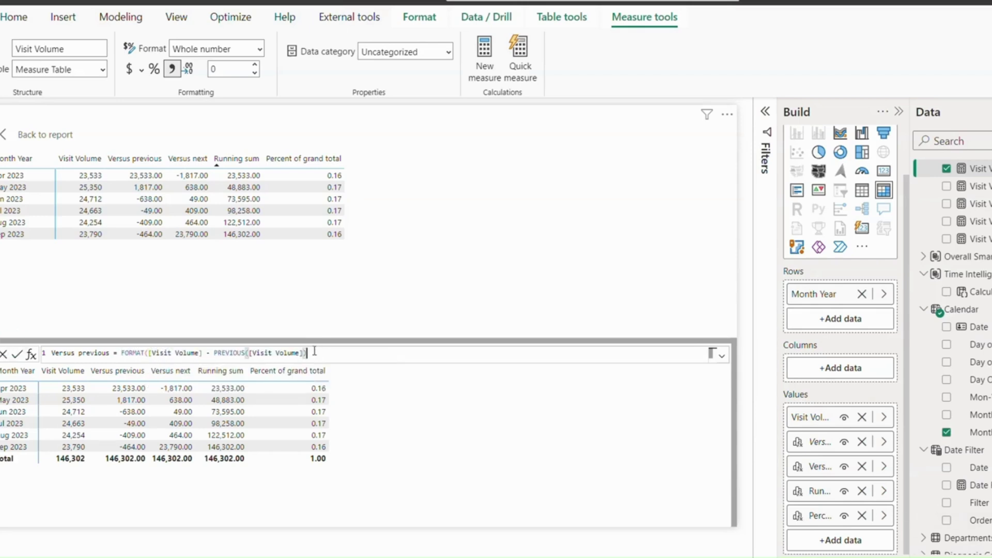
type(",")
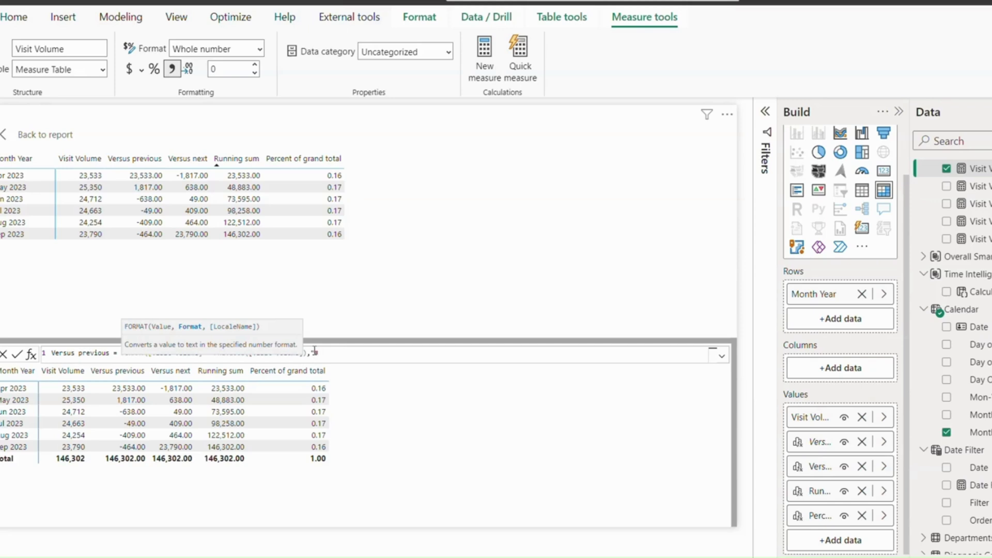
type("\"#,##0\"")
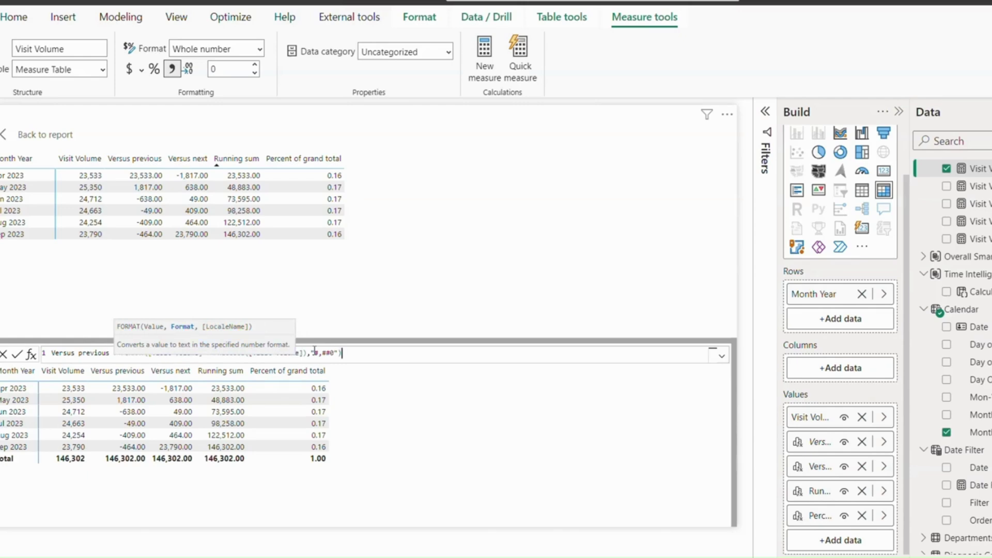
type(")")
key("Return")
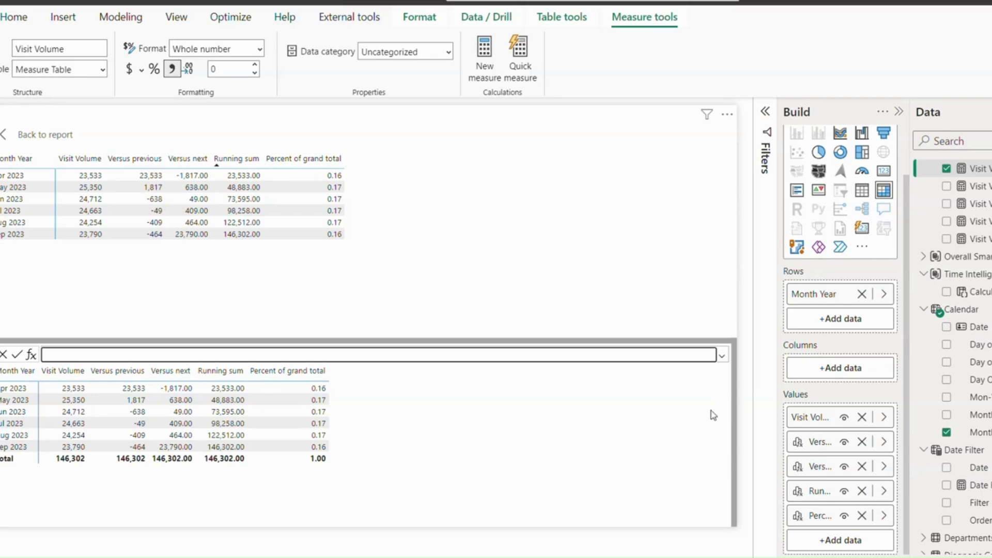
Step: Remove the Versus next calculation from the matrix values
left_click(844, 467)
left_click(844, 467)
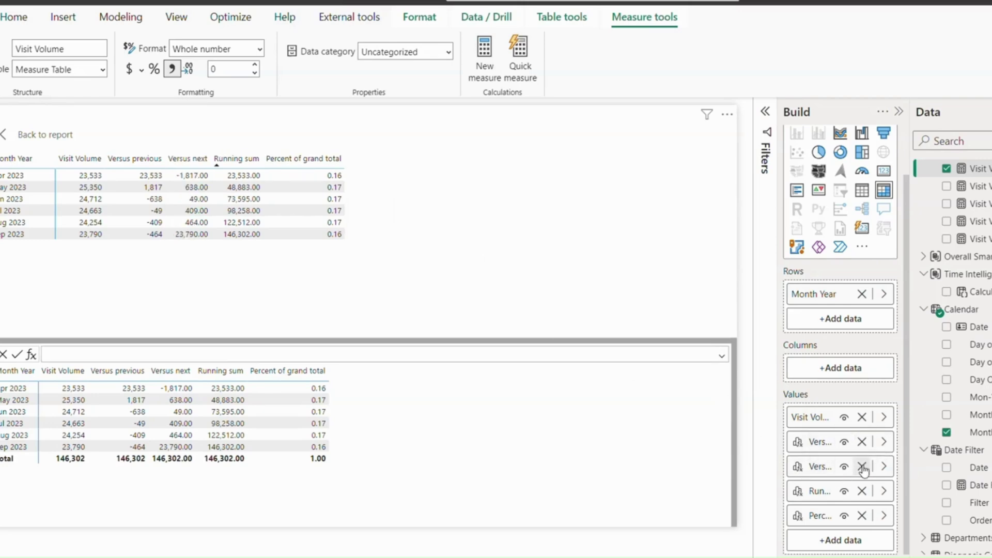
left_click(862, 467)
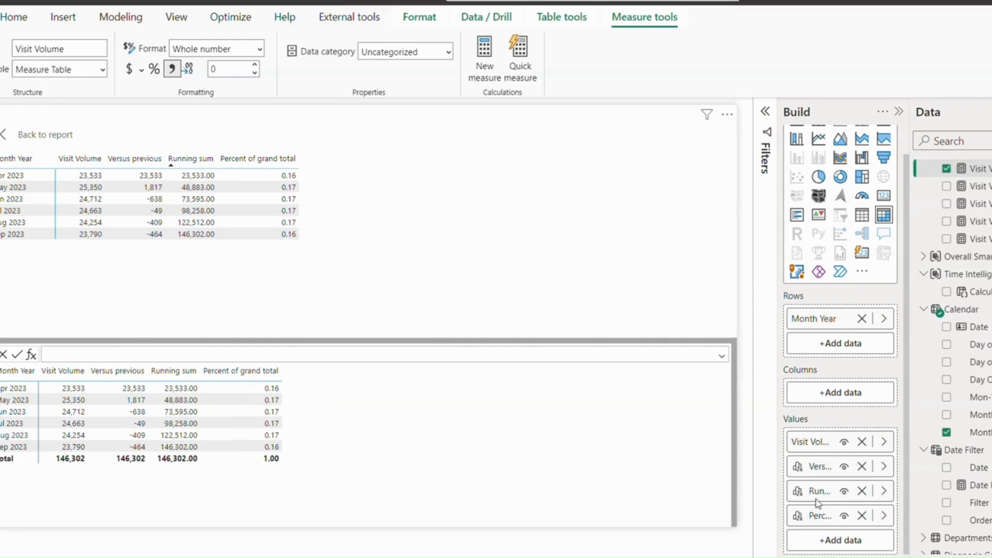
Step: Toggle the visibility of Visit Volume in the visual and leave the field hidden
left_click(845, 444)
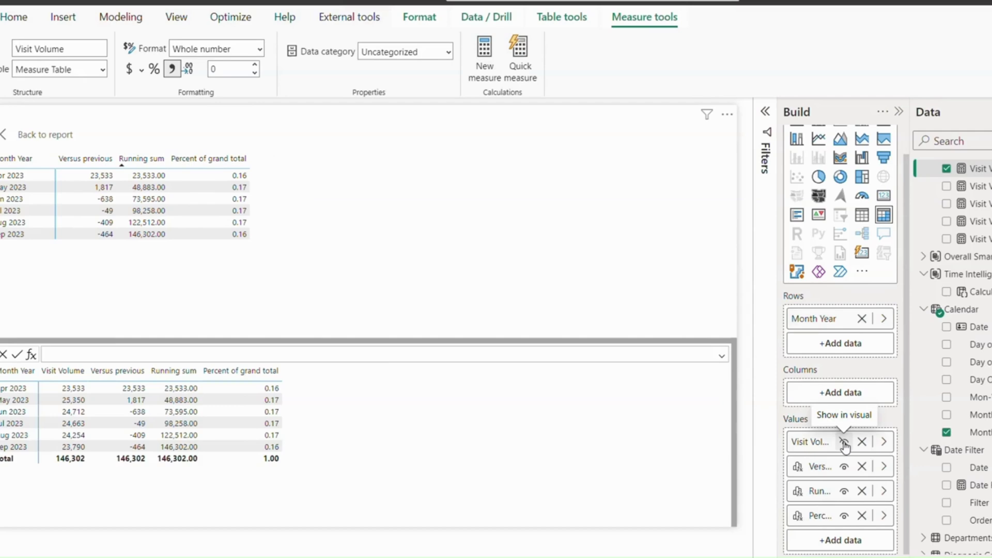
left_click(845, 444)
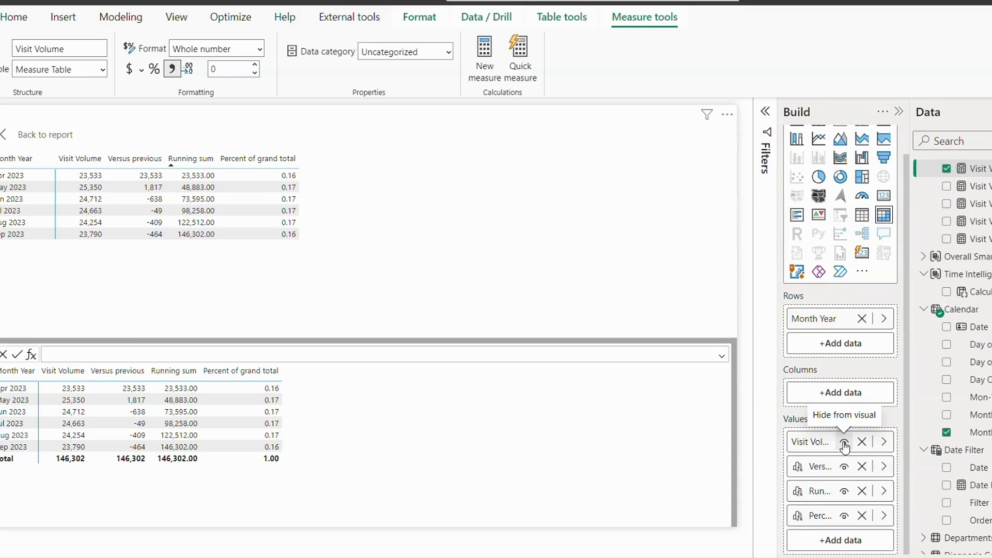
left_click(845, 443)
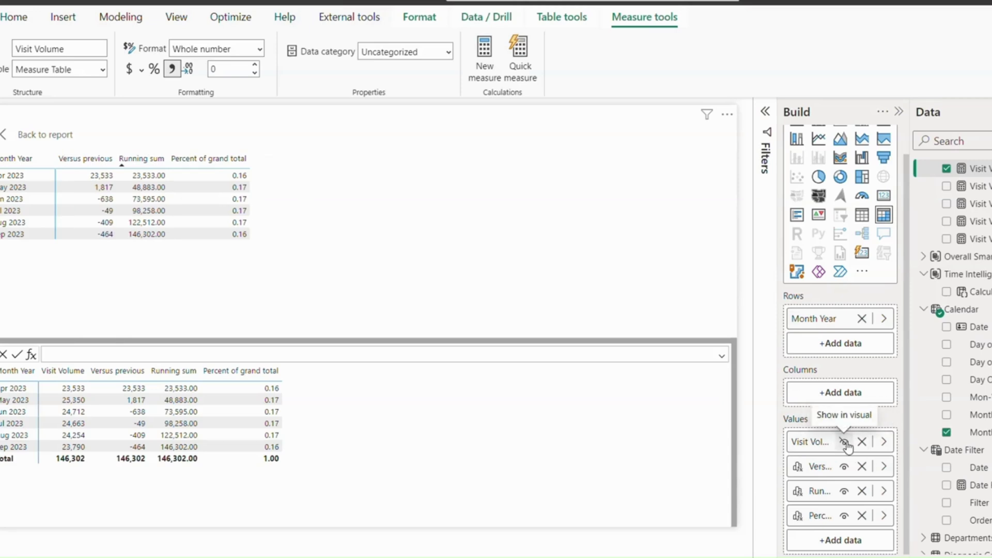
left_click(845, 443)
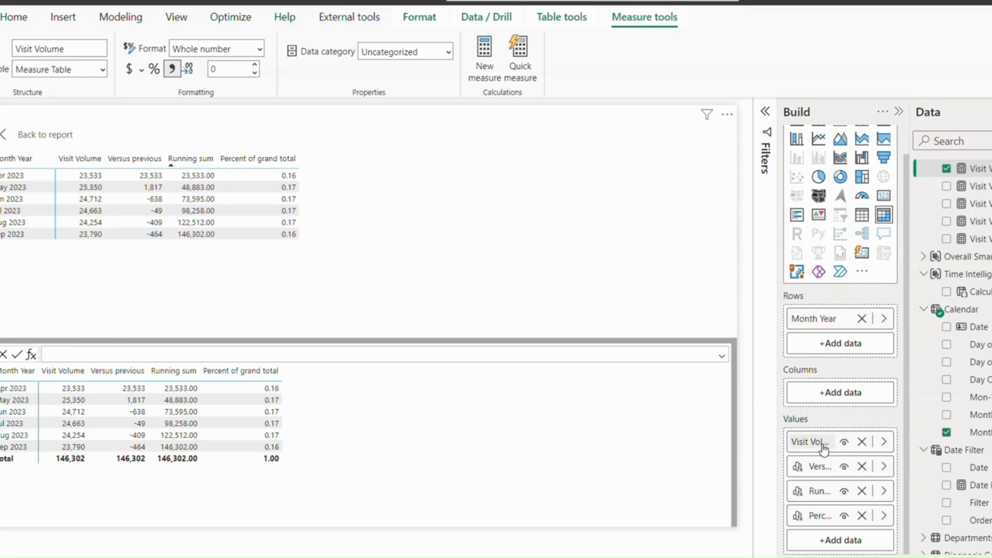
left_click(844, 443)
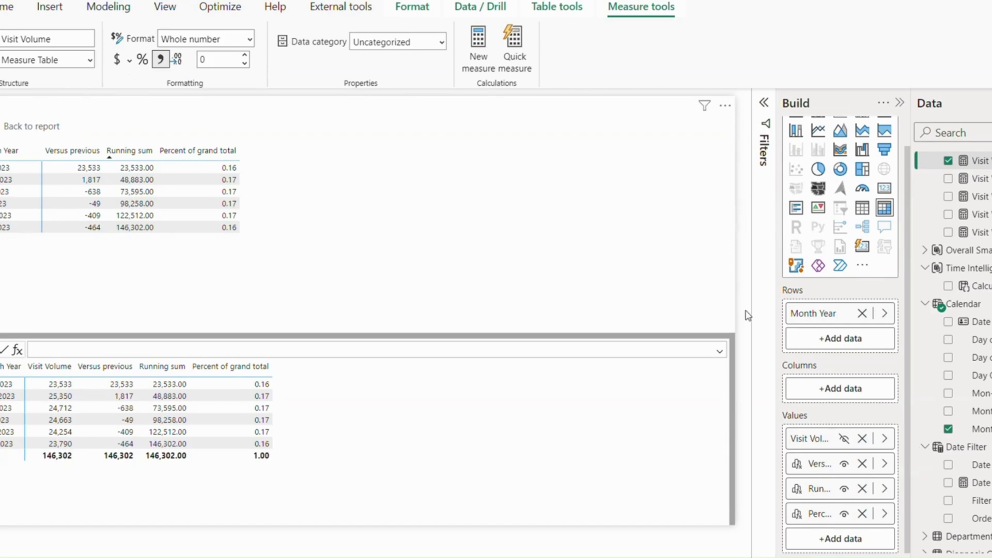
Step: Return to the report page and shrink the table visual's width and height to fit its contents
left_click(591, 538)
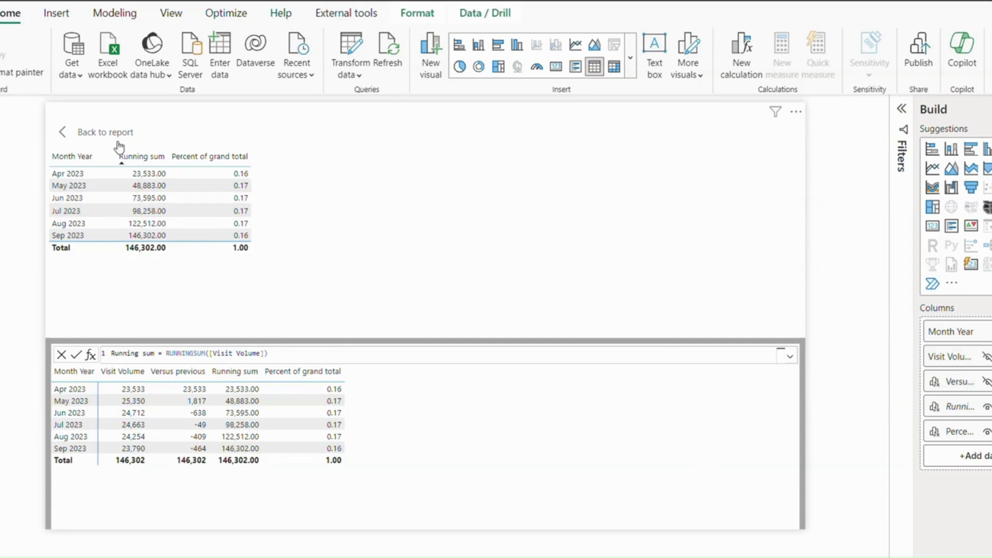
left_click(91, 133)
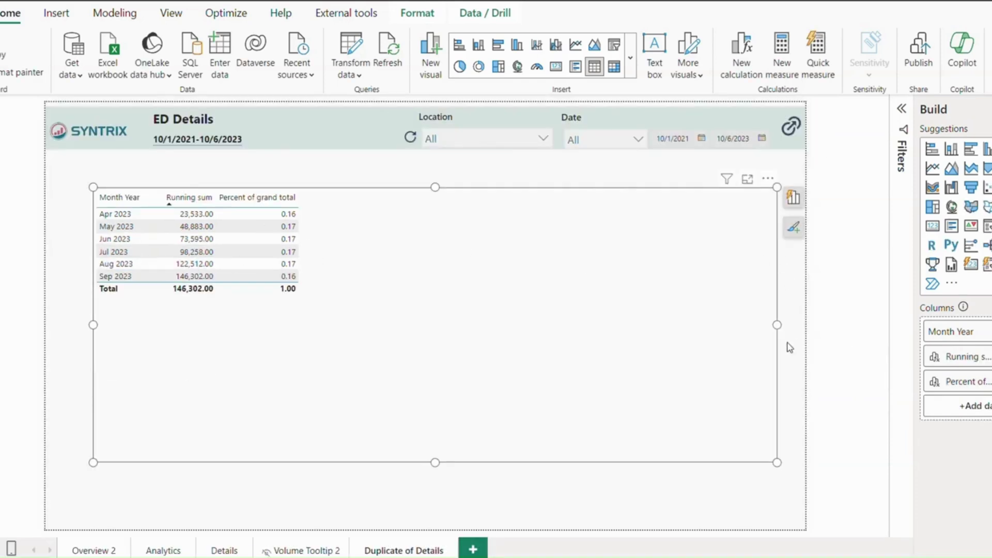
left_click_drag(777, 324, 319, 310)
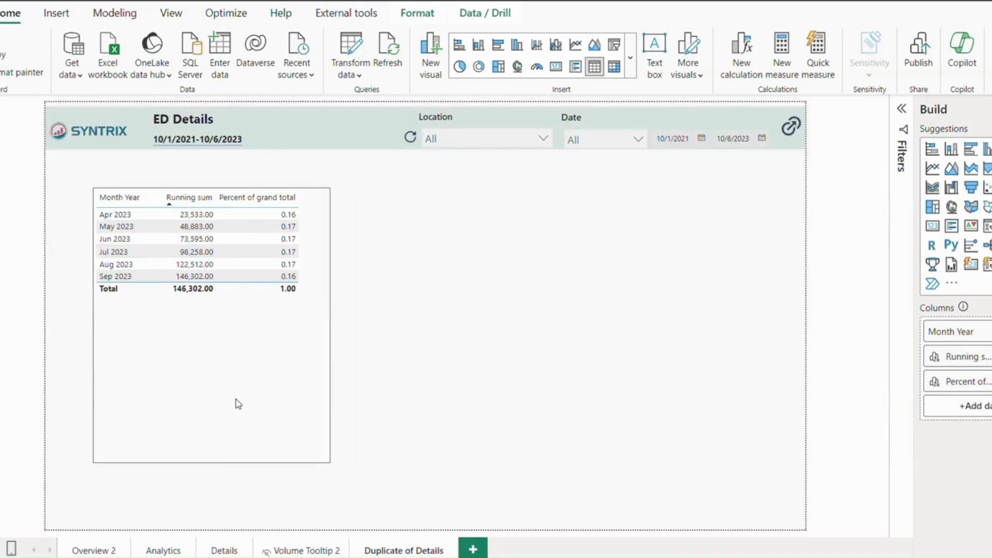
left_click_drag(212, 462, 227, 326)
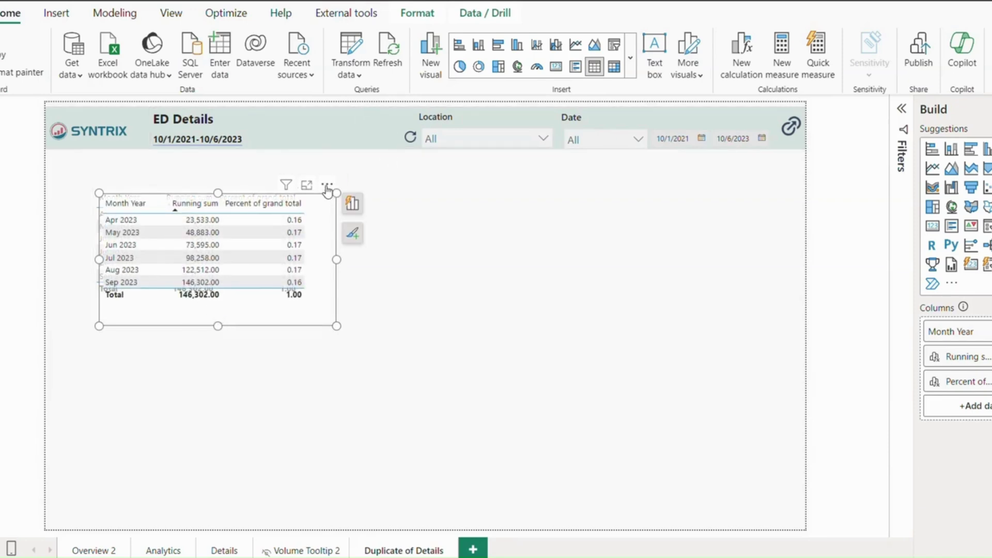
Step: Turn a copy of the table into a larger stacked bar chart showing only Percent of grand total by Month Year
key("ctrl+c")
key("ctrl+v")
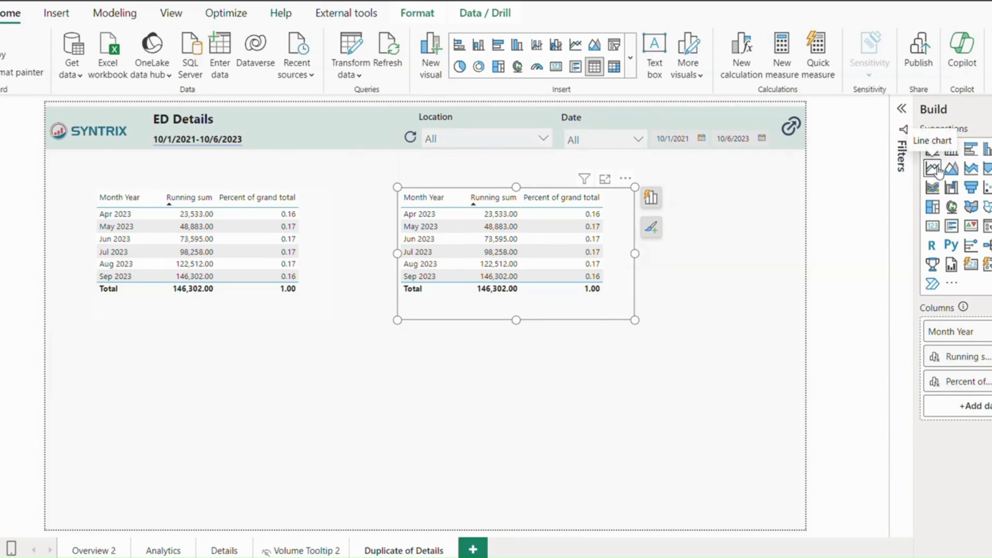
left_click(934, 149)
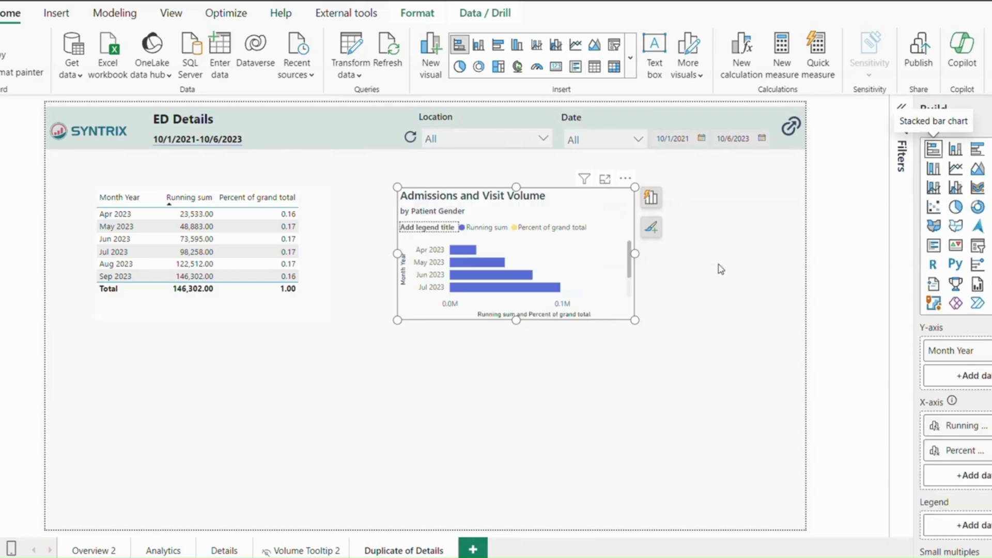
left_click_drag(635, 320, 711, 369)
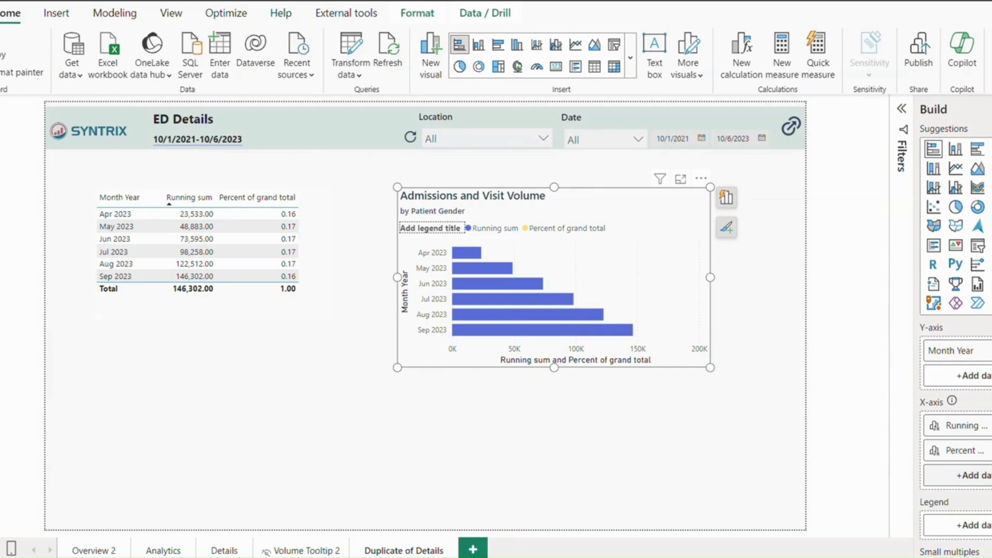
left_click(982, 426)
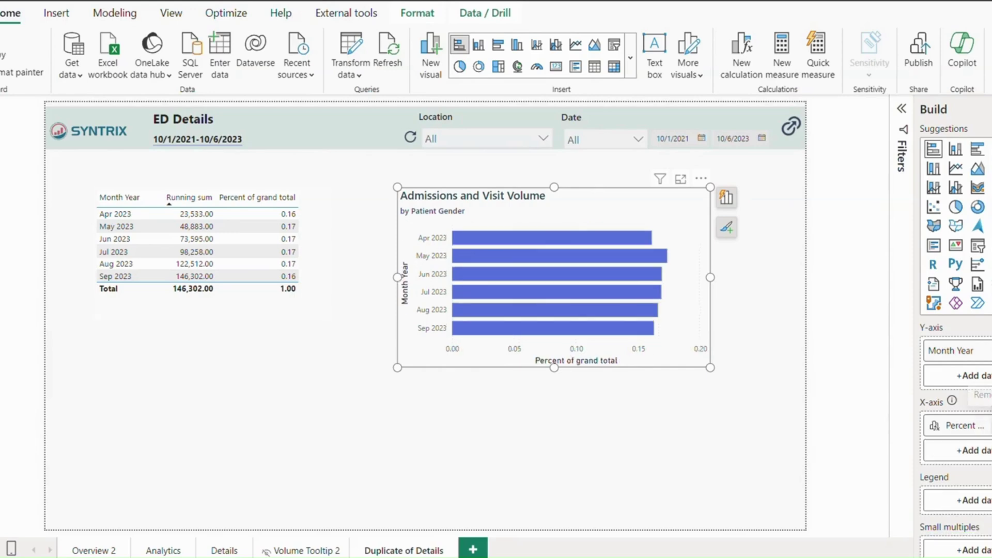
Step: Set the bar chart's title to "% of grand total VV" and clear its custom subtitle text
double_click(466, 194)
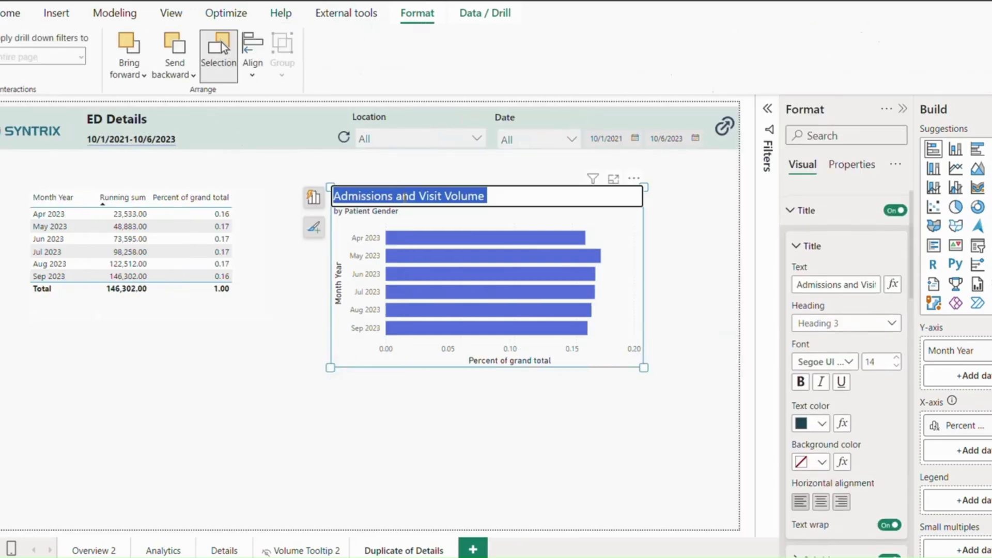
type("% of ")
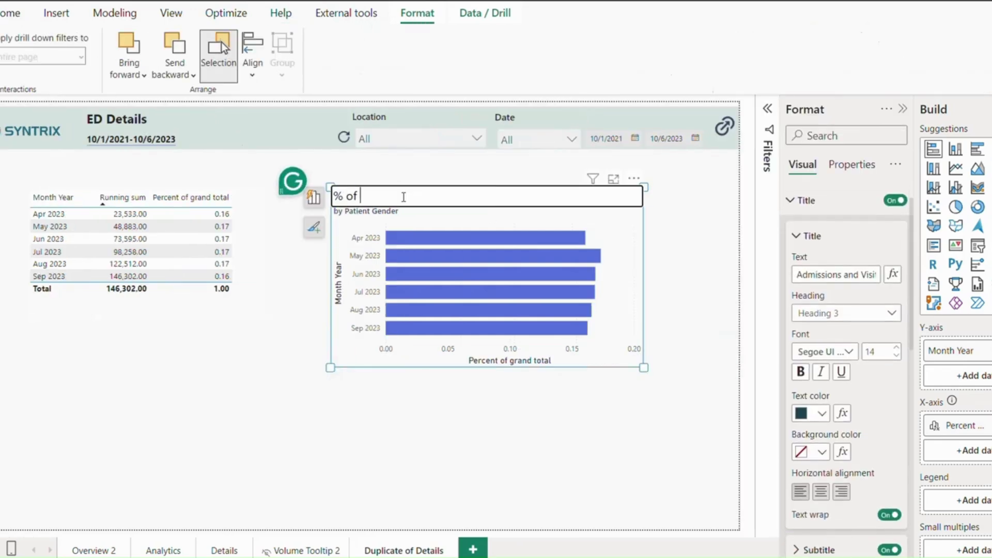
type("grand total ")
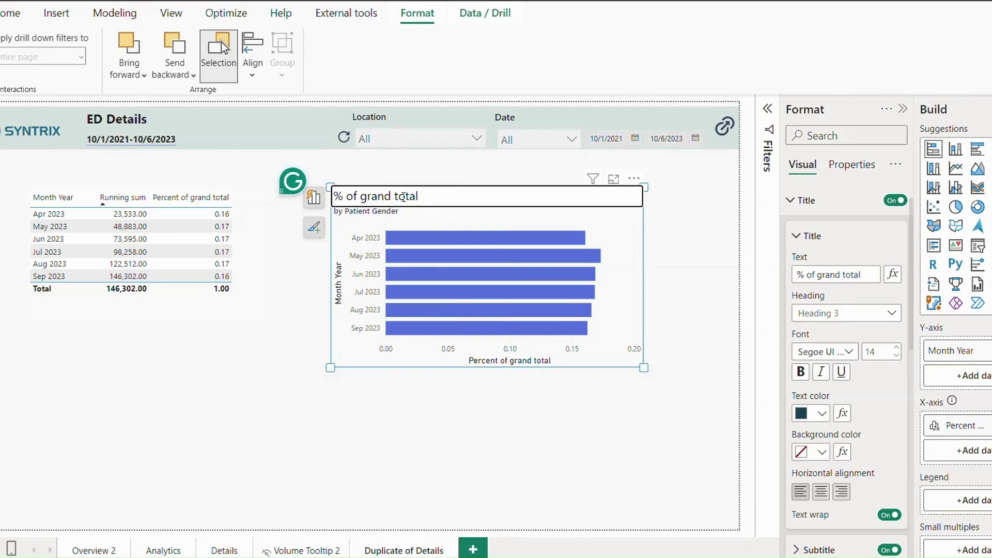
type("VV")
key("Return")
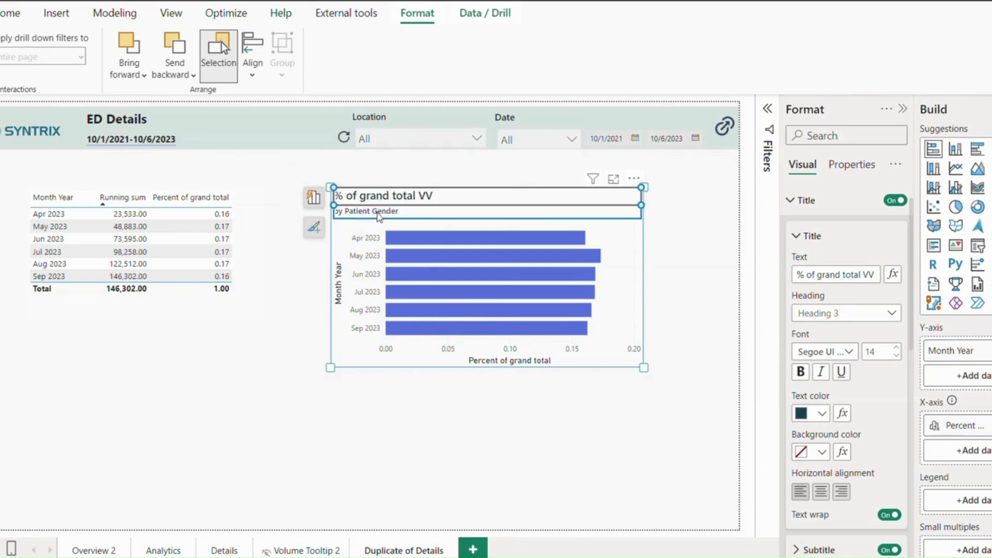
double_click(379, 213)
key("BackSpace")
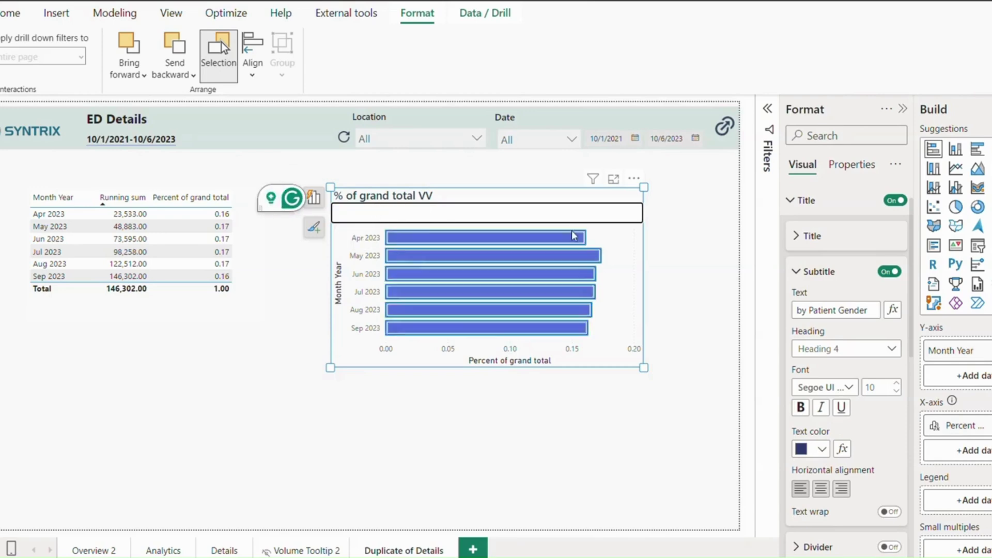
left_click(658, 232)
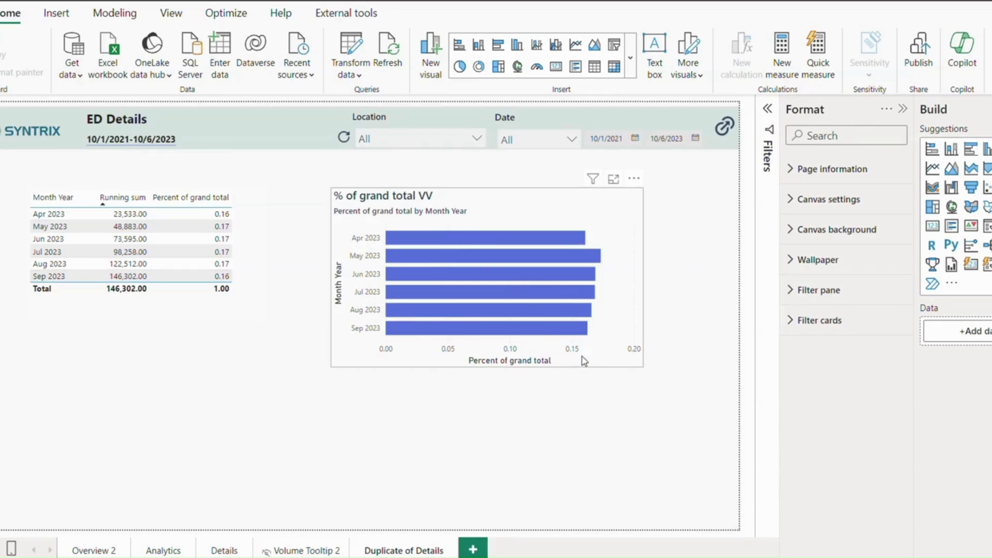
Step: Narrow the bar chart slightly and deselect it
left_click(588, 209)
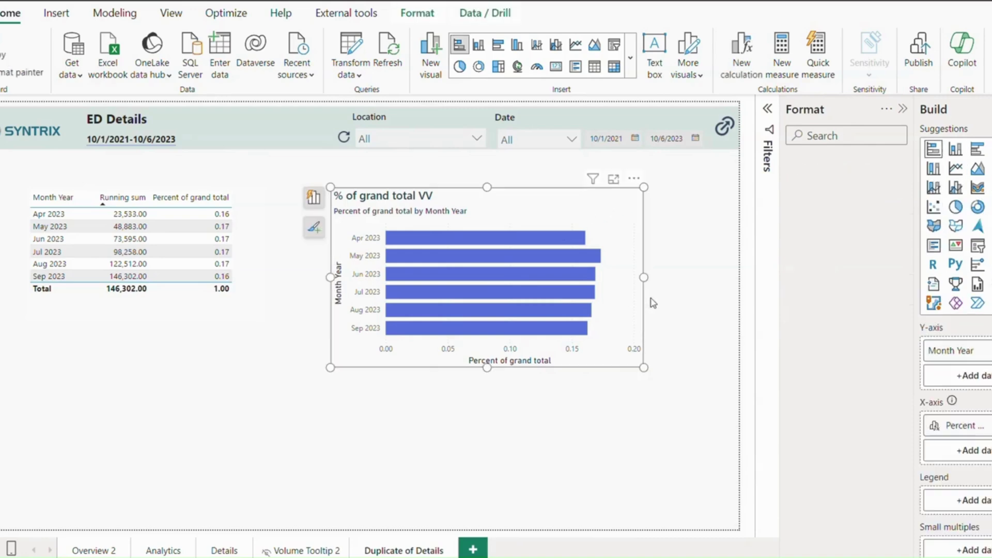
left_click_drag(644, 278, 634, 278)
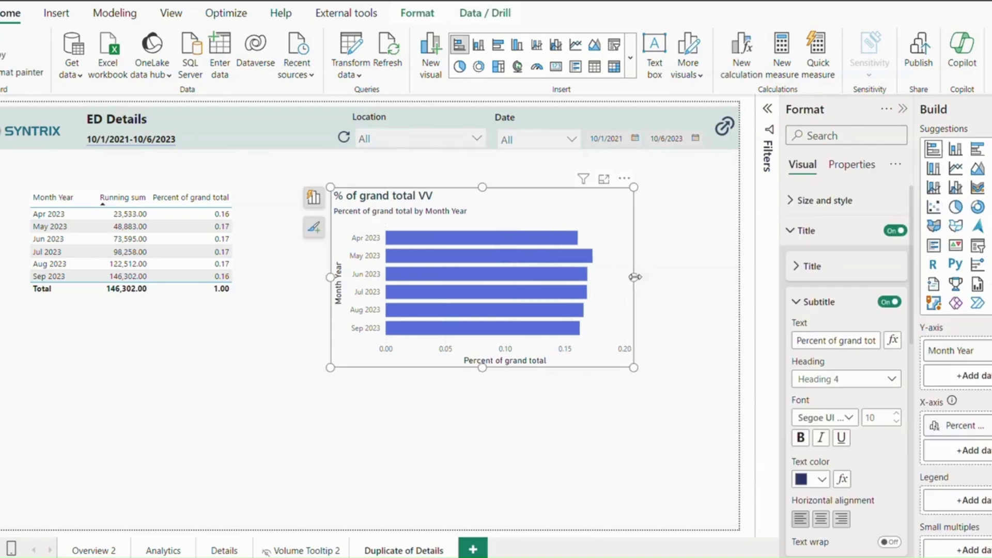
left_click(660, 284)
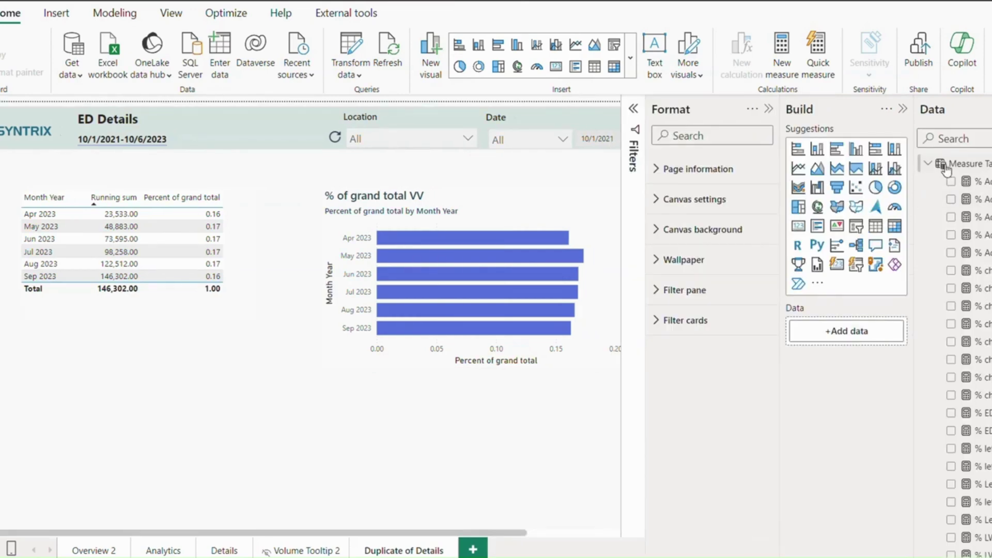
Step: Insert a slicer on the page and assign it the calculation field of the Time Intelligence calculation group
left_click(928, 164)
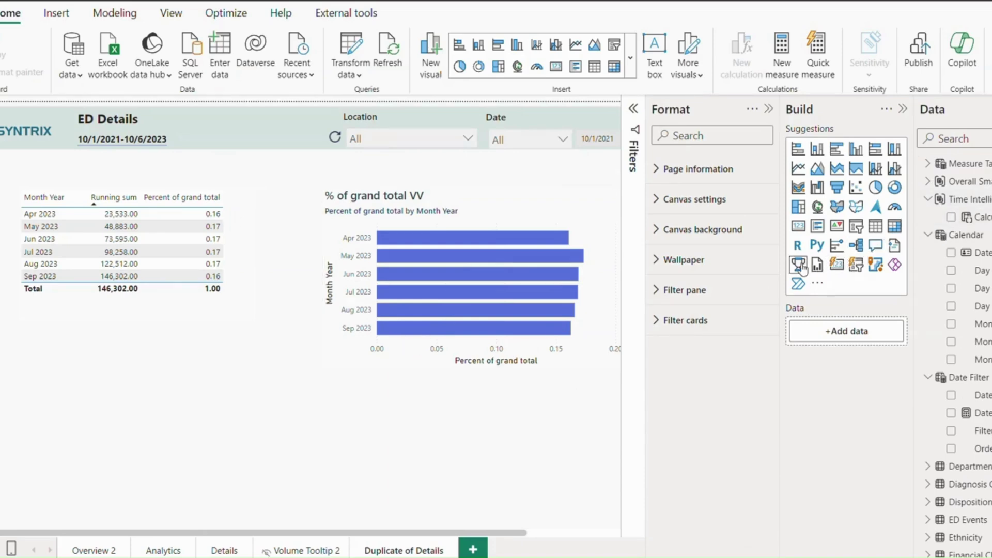
left_click(857, 227)
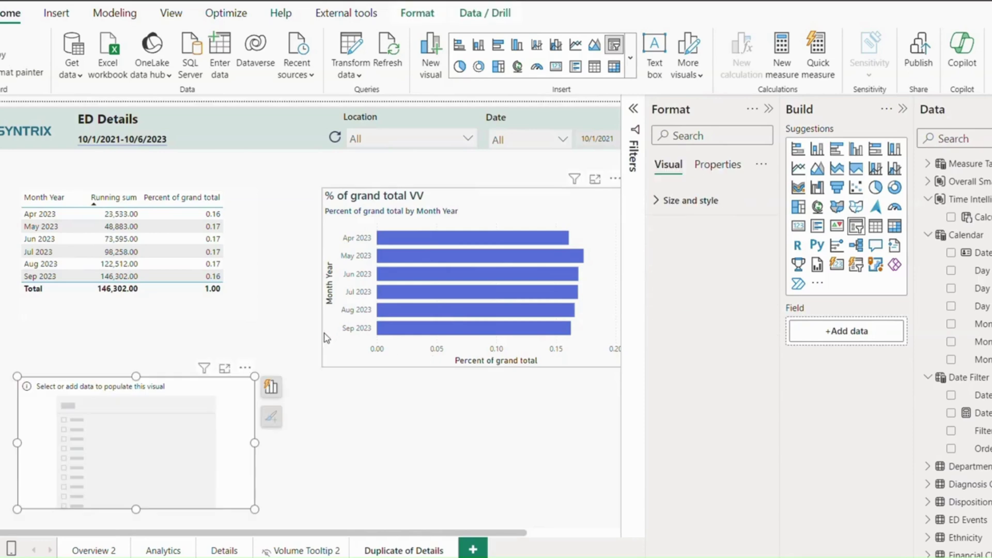
left_click(952, 218)
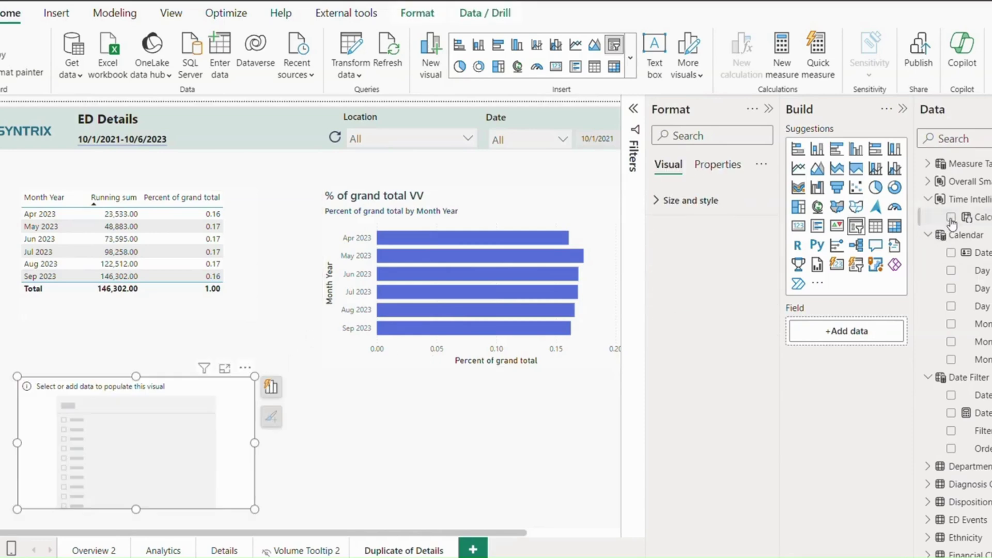
Step: Shrink the calculation group slicer to fit its three options and place it just below the table
left_click_drag(255, 511, 192, 460)
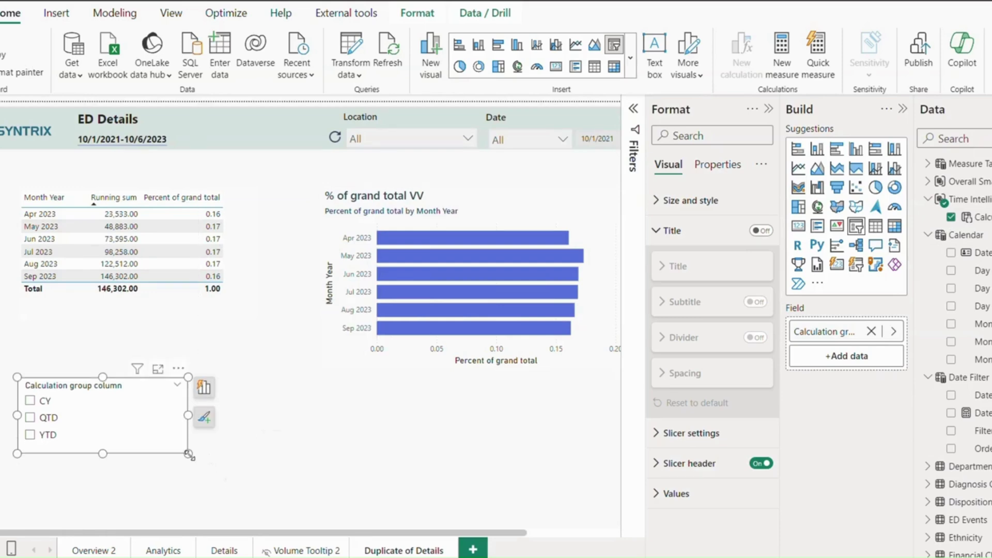
left_click_drag(17, 415, 37, 415)
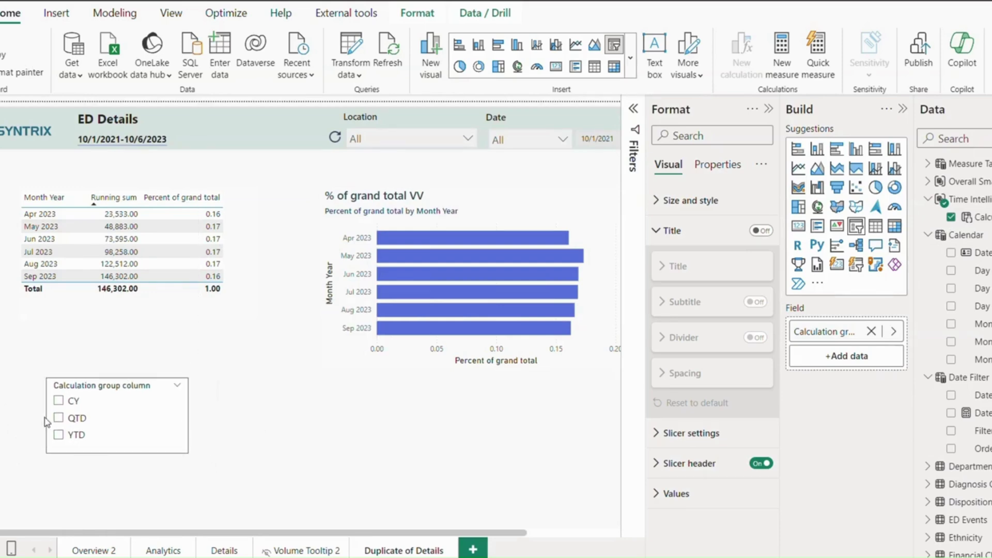
left_click_drag(112, 374, 112, 337)
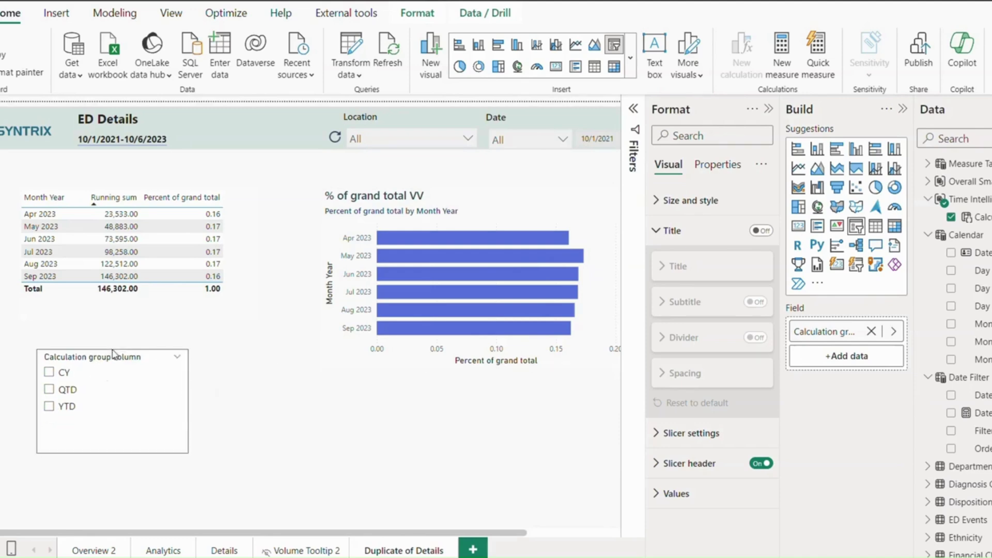
left_click_drag(113, 450, 119, 429)
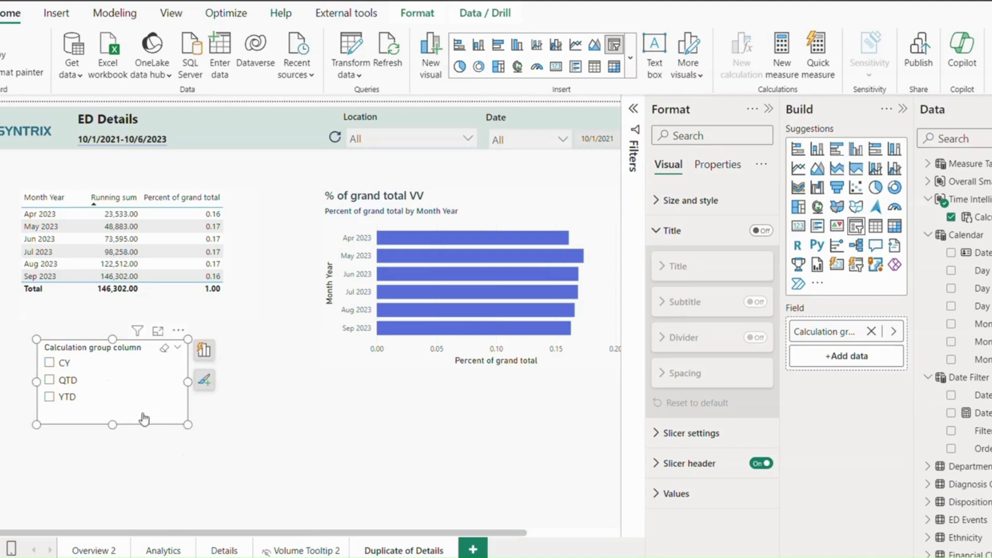
Step: Test the slicer by filtering the visuals by CY, QTD and finally YTD, then deselect the slicer
left_click(49, 364)
left_click(49, 381)
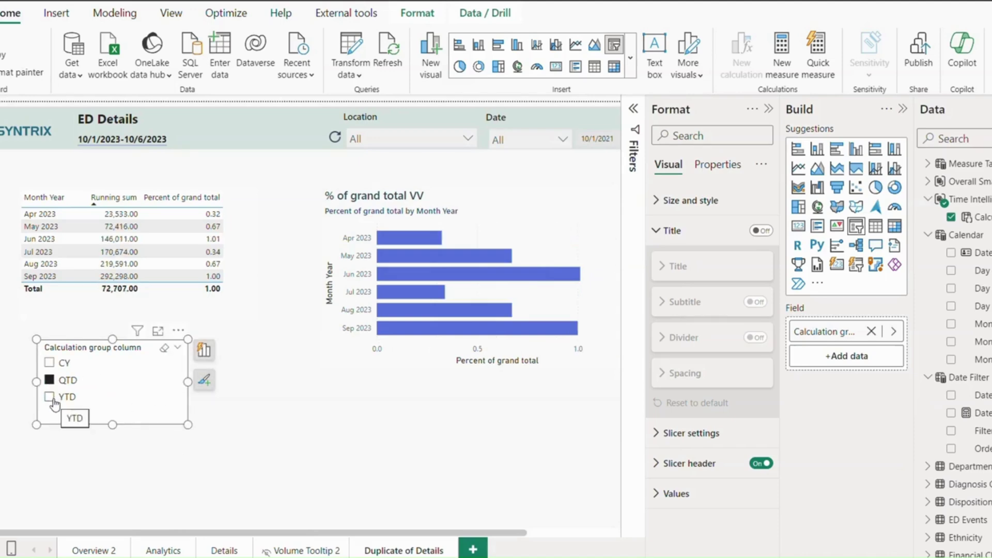
left_click(51, 398)
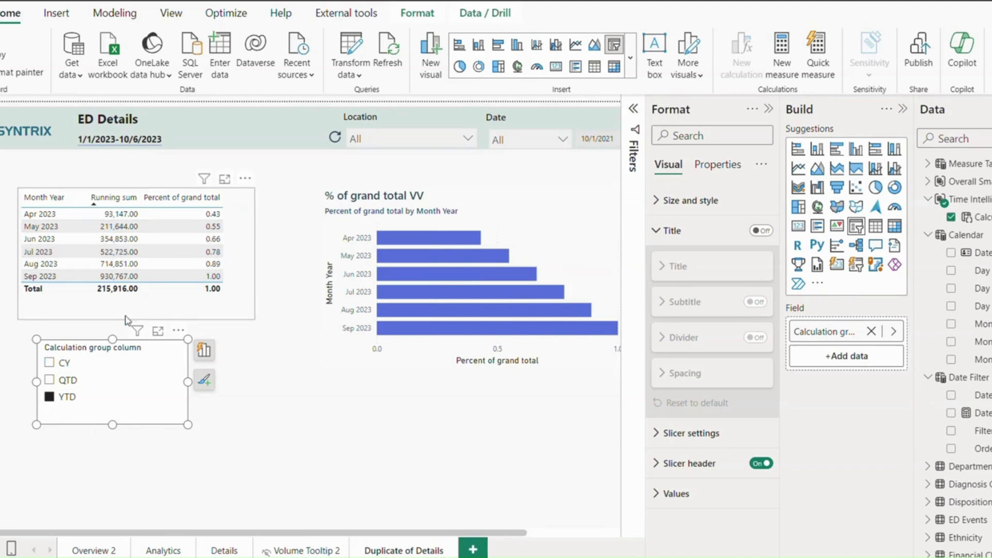
left_click(277, 399)
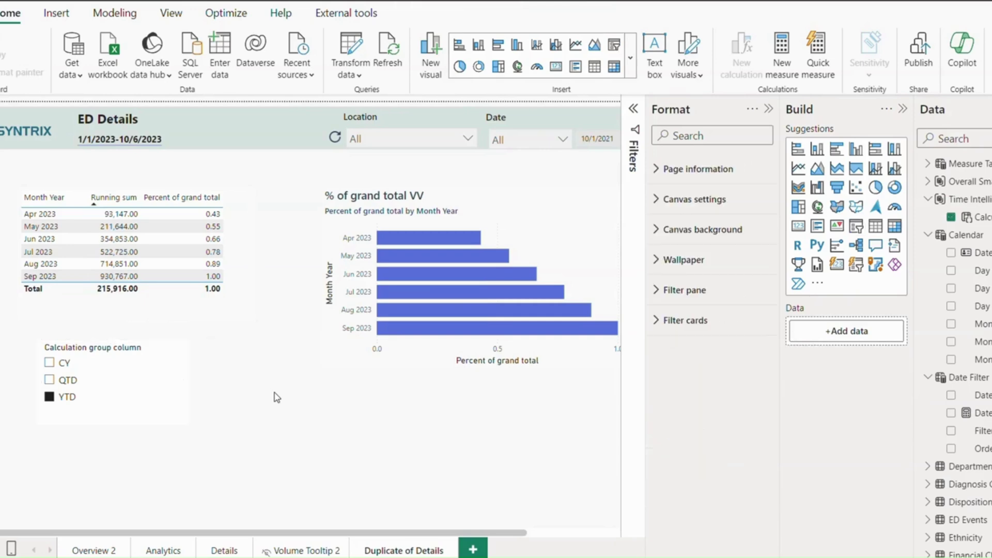
Step: Collapse the Format, Build and Data panes to give the report page more room
left_click(768, 109)
left_click(903, 109)
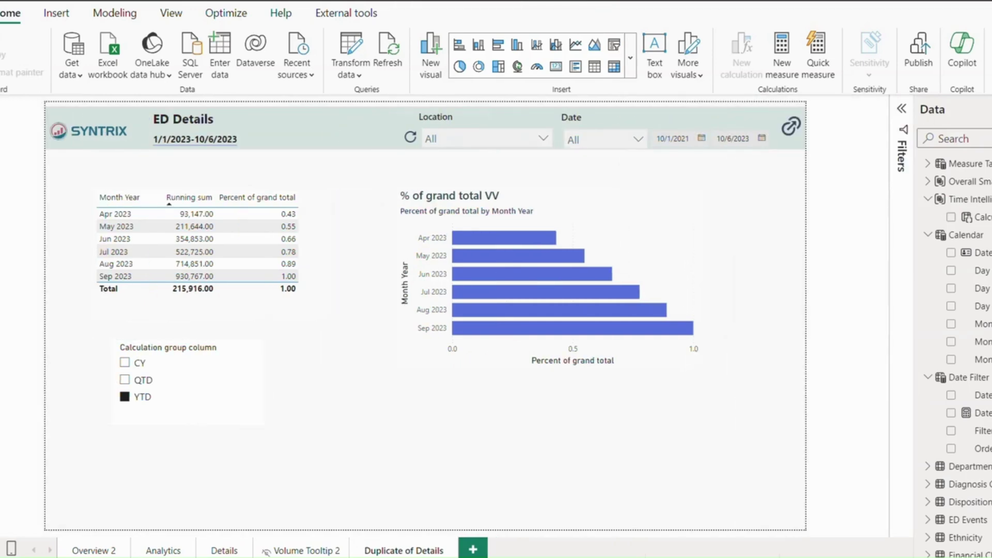
left_click(926, 111)
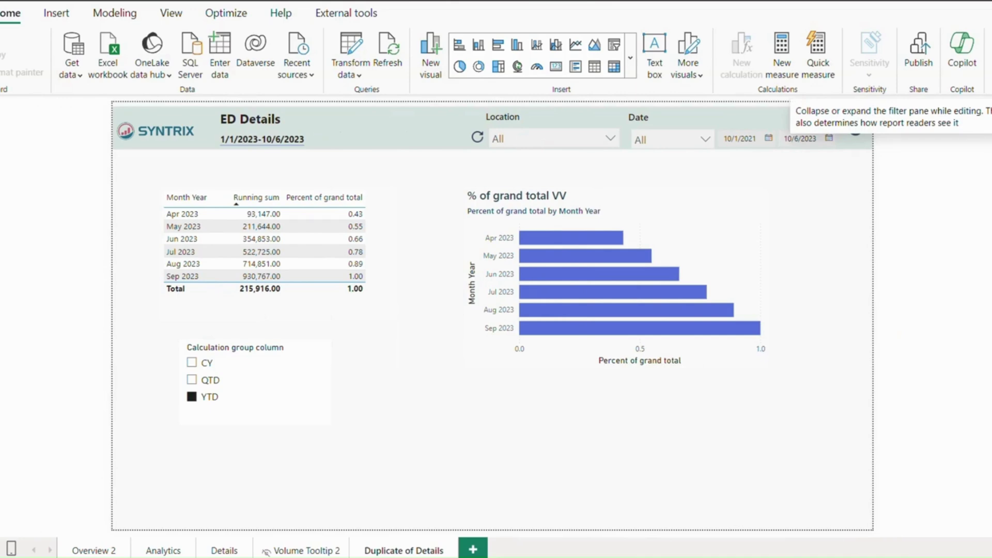